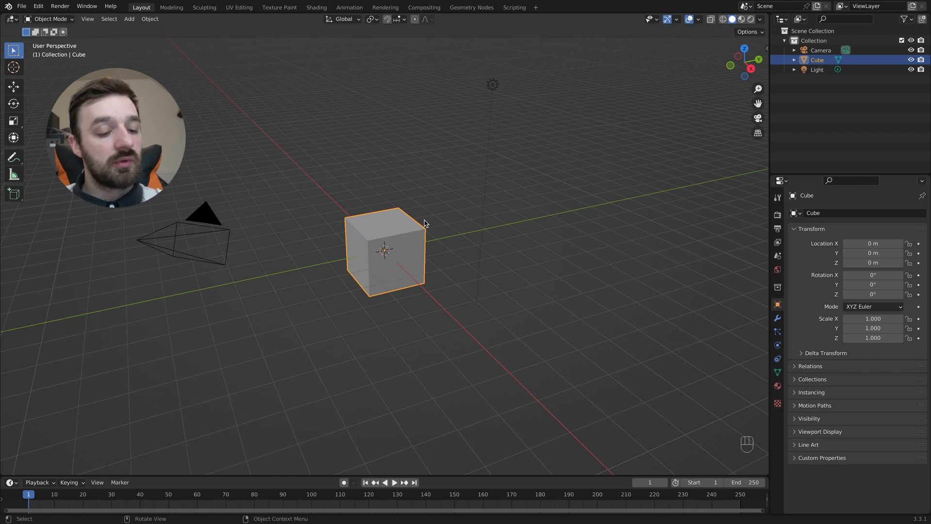
# Delete all the default objects from the scene.
pyautogui.press('a')
pyautogui.press('x')
pyautogui.click(426, 223)
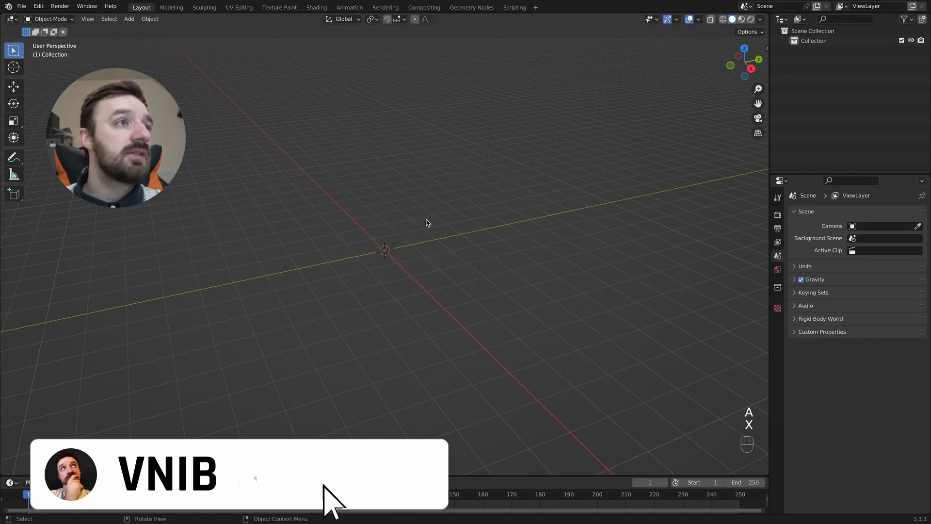
# Add the floppy disk reference image aligned to the top view and scale it up to about 2.371.
pyautogui.press('KP_7')
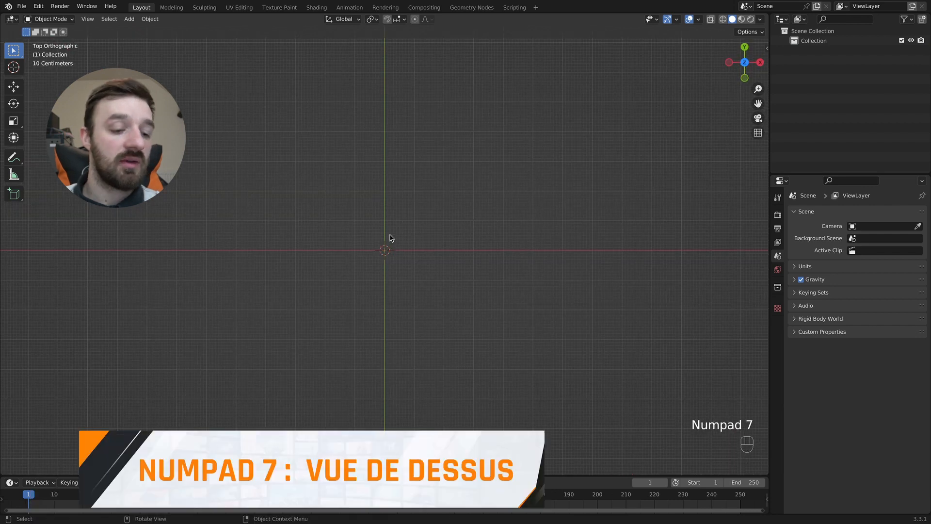
pyautogui.hotkey('shift', 'a')
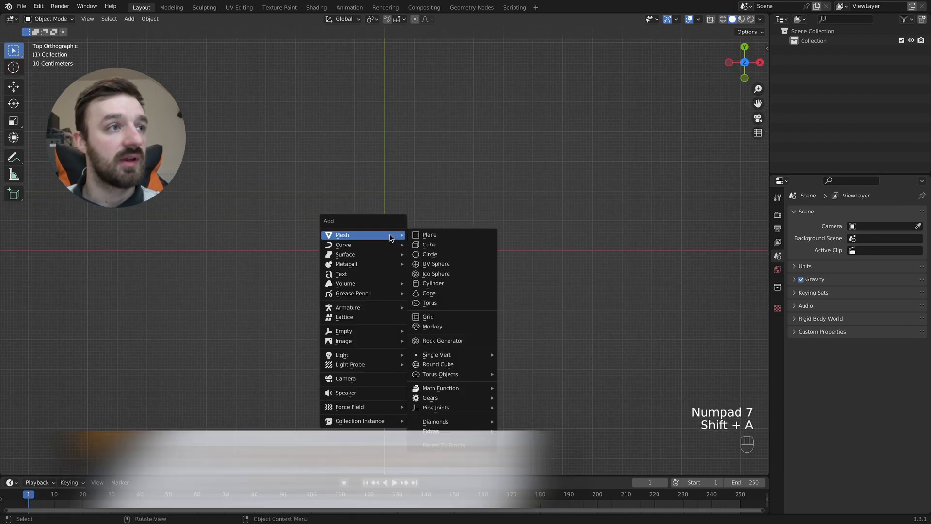
pyautogui.click(429, 342)
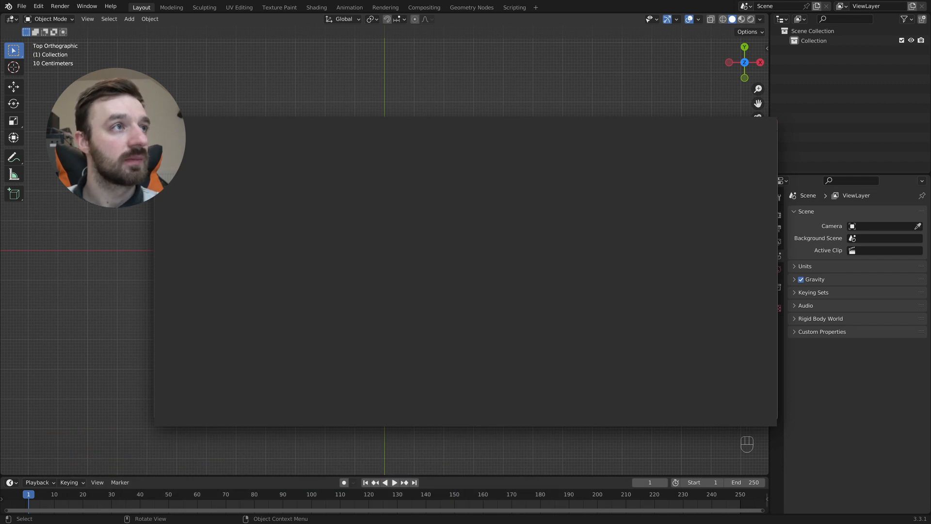
pyautogui.press('s')
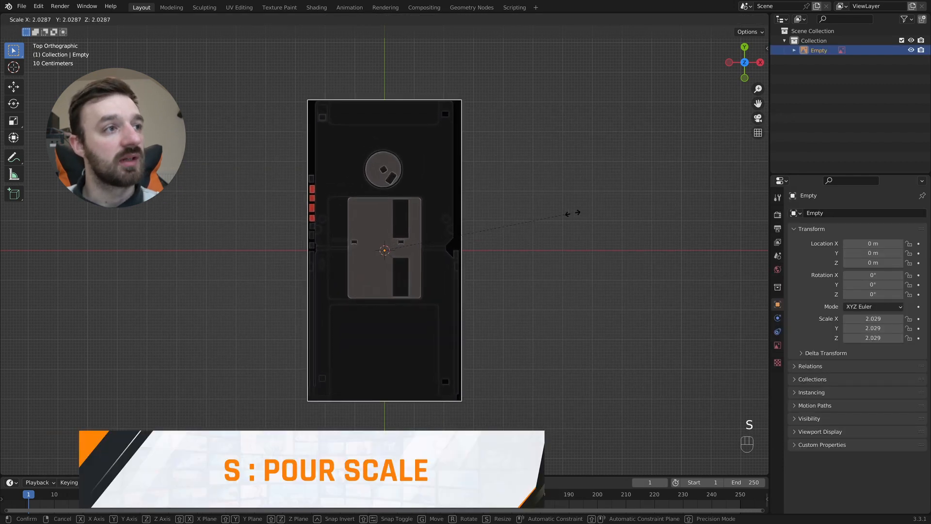
pyautogui.click(604, 200)
# Show the selectability toggle in the outliner and make the reference image unselectable in the viewport.
pyautogui.click(904, 18)
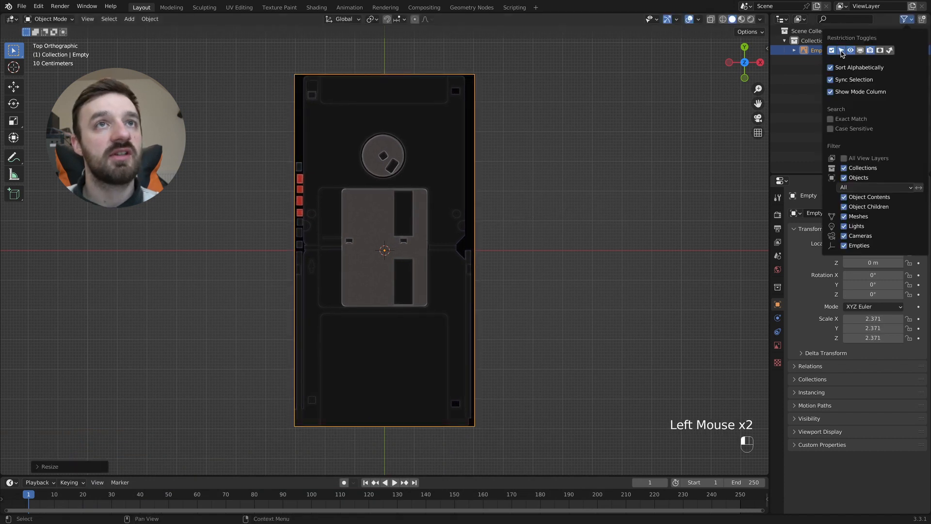
pyautogui.click(900, 51)
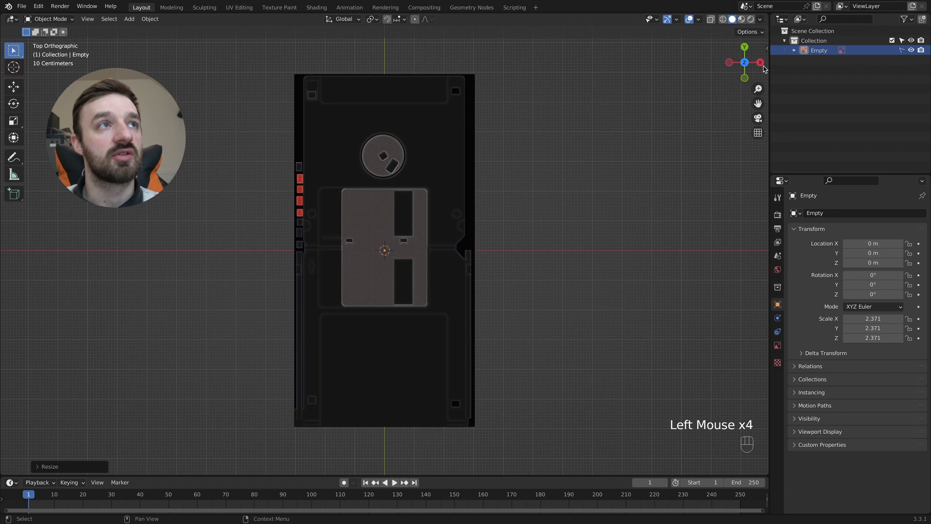
pyautogui.moveTo(499, 67); pyautogui.dragTo(458, 91)
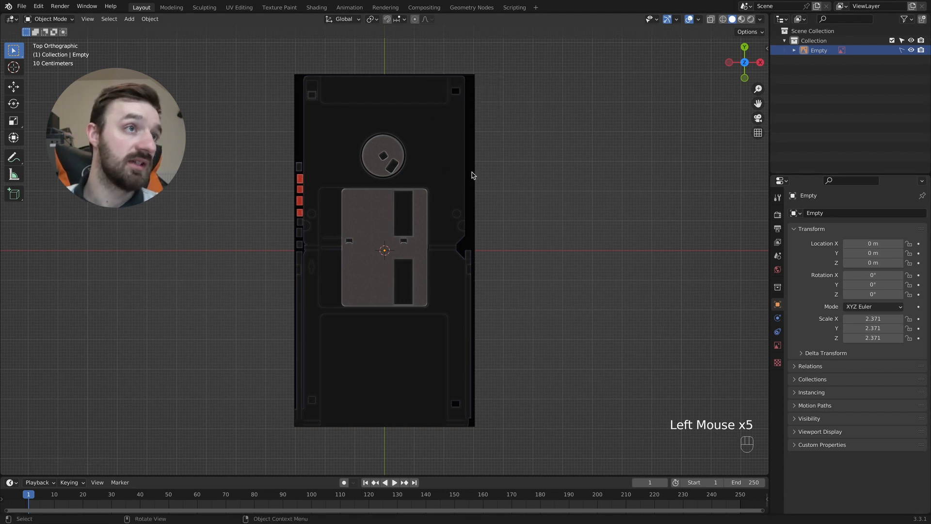
# Add a plane mesh and move it along Y to about -2.84 m, over the lower half of the reference.
pyautogui.hotkey('shift', 'a')
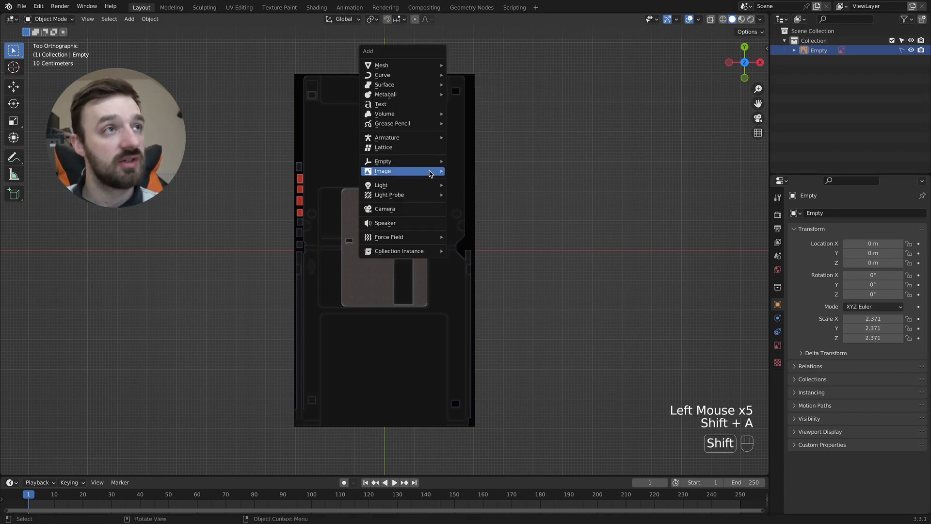
pyautogui.moveTo(407, 66)
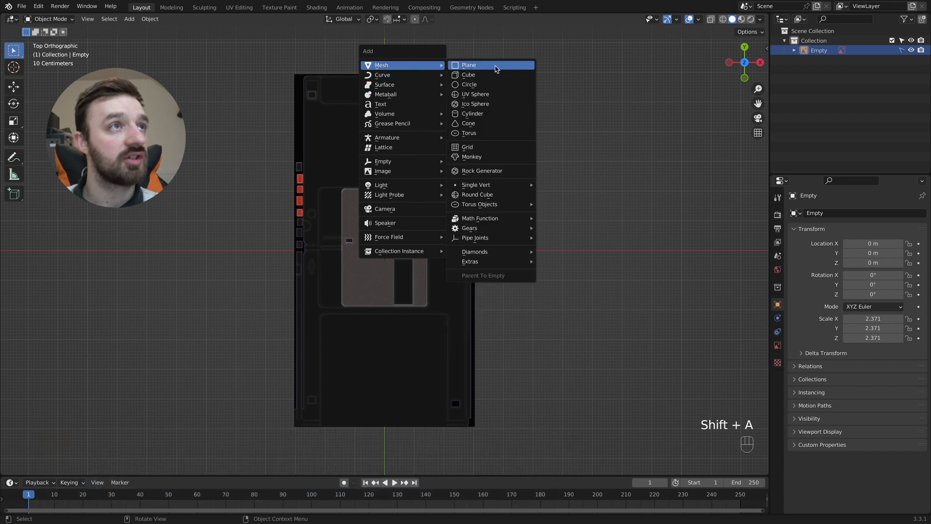
pyautogui.click(494, 69)
pyautogui.press('g')
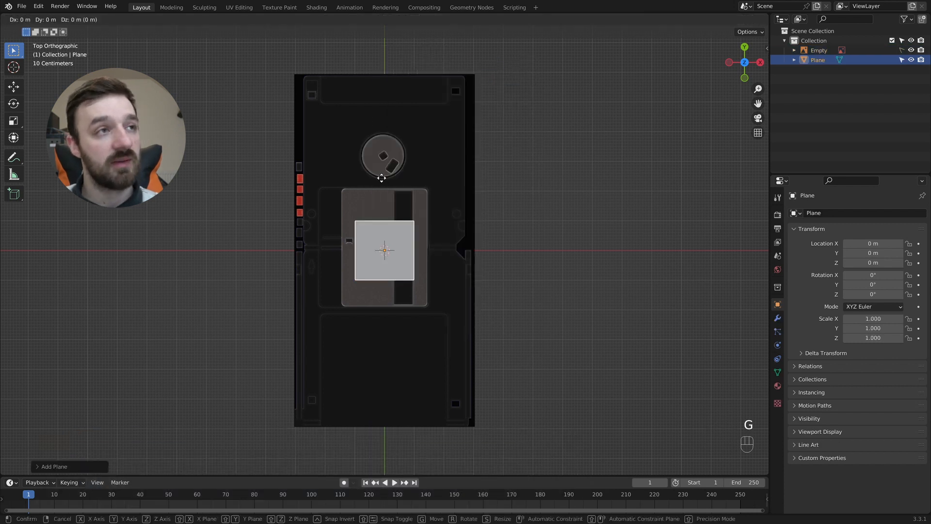
pyautogui.press('y')
pyautogui.click(383, 262)
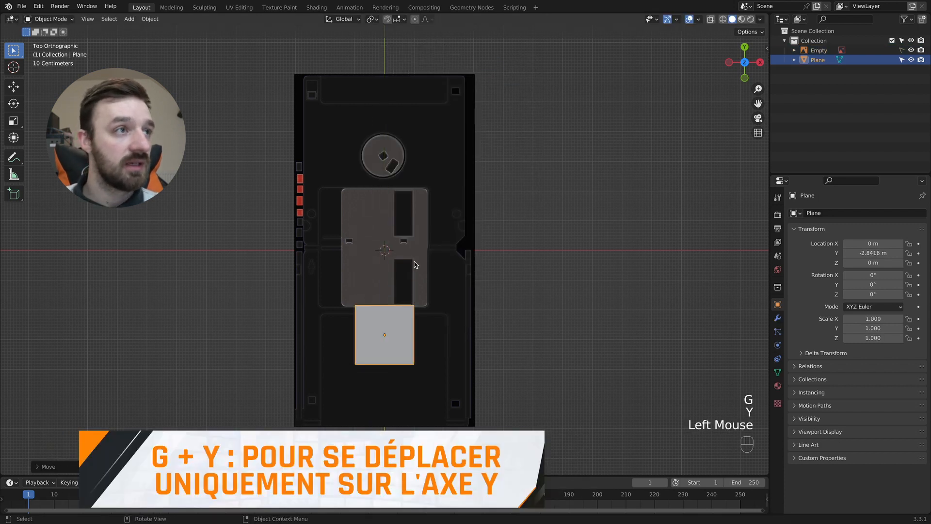
# Fit the plane to the lower disk by scaling it to about 2.667, shifting it to Y -2.825 m and stretching Y to 2.796.
pyautogui.press('s')
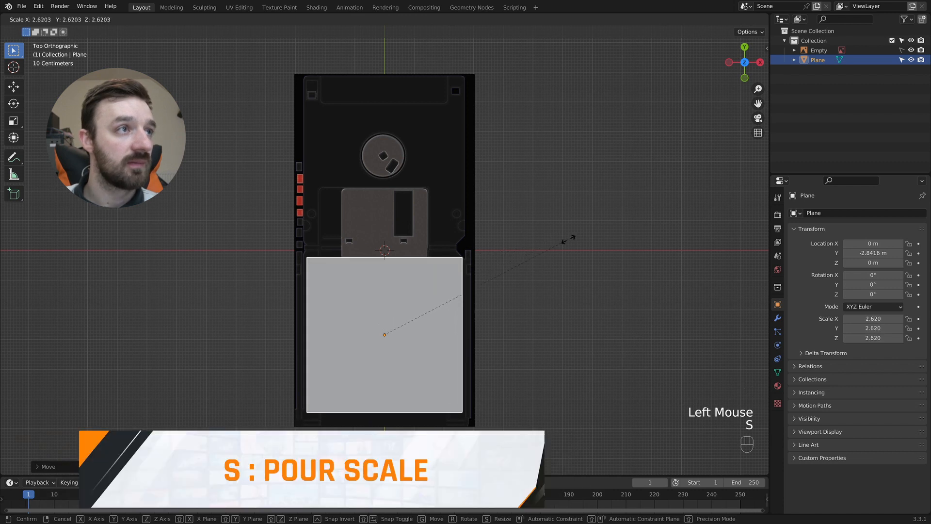
pyautogui.click(572, 241)
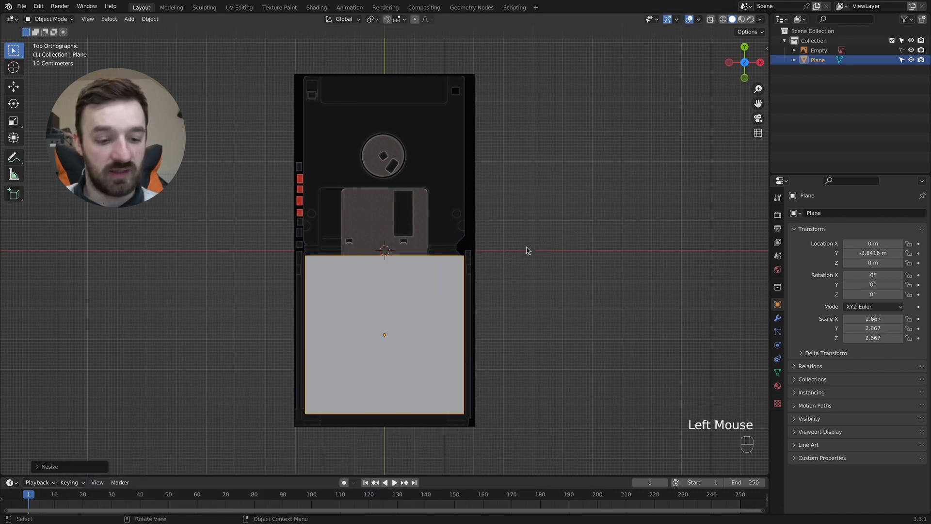
pyautogui.press('g')
pyautogui.press('y')
pyautogui.click(528, 250)
pyautogui.press('s')
pyautogui.press('y')
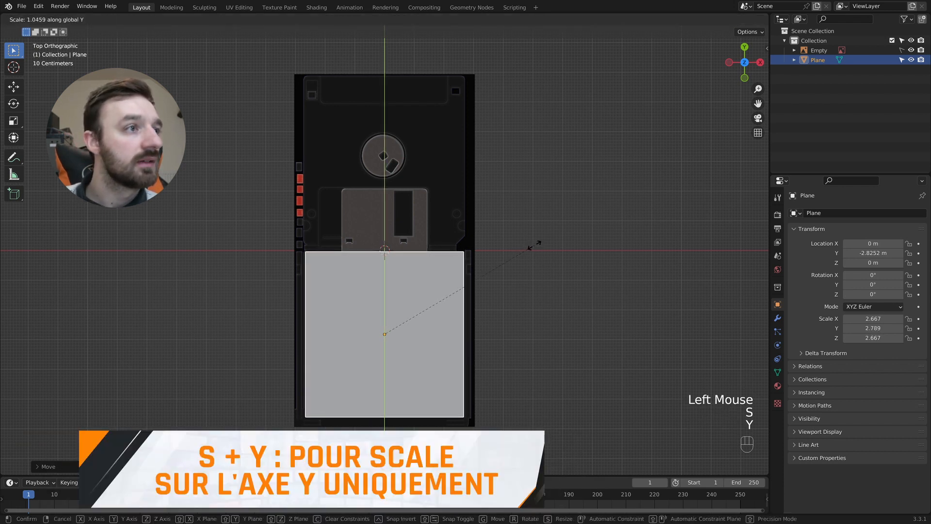
pyautogui.click(536, 245)
# Show the scene as wireframe and add two horizontal loop cuts near the plane's lower edge in Edit Mode.
pyautogui.press('z')
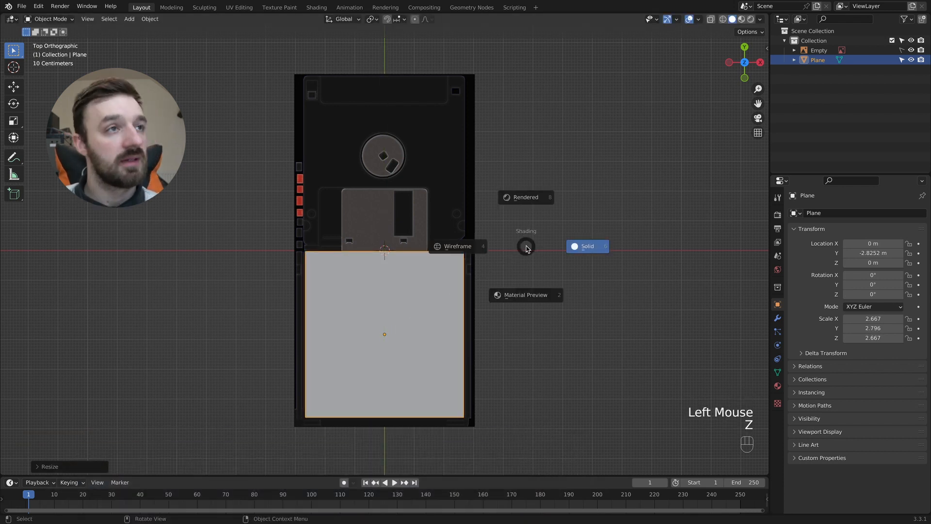
pyautogui.click(434, 251)
pyautogui.press('Tab')
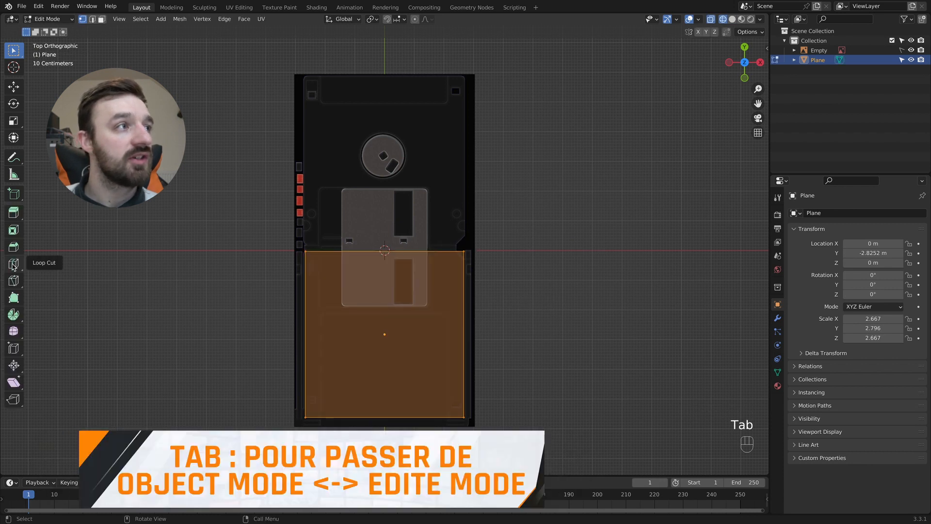
pyautogui.click(16, 265)
pyautogui.moveTo(469, 385); pyautogui.dragTo(486, 451)
pyautogui.moveTo(468, 408); pyautogui.dragTo(468, 406)
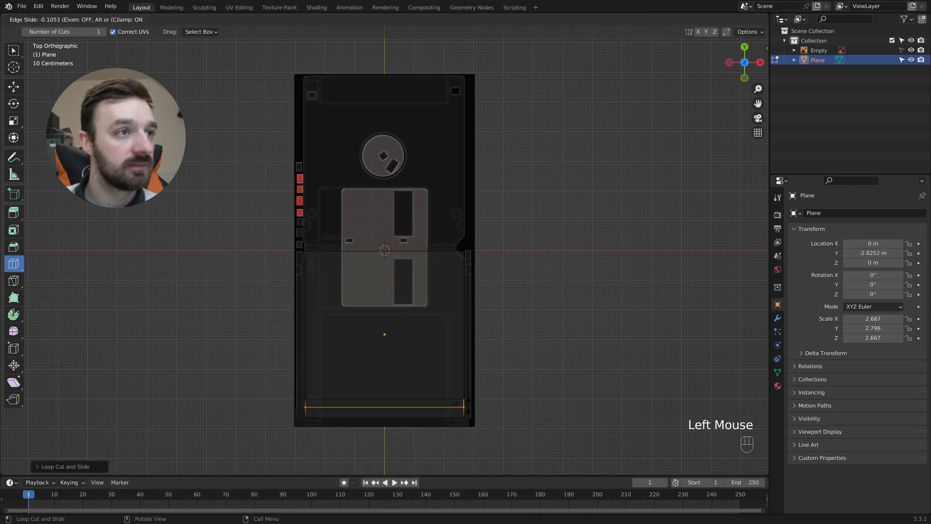
# Bevel the plane's upper-right corner vertex with one segment and a width of about 0.0823 m to match the reference notch.
pyautogui.click(14, 50)
pyautogui.doubleClick(461, 249)
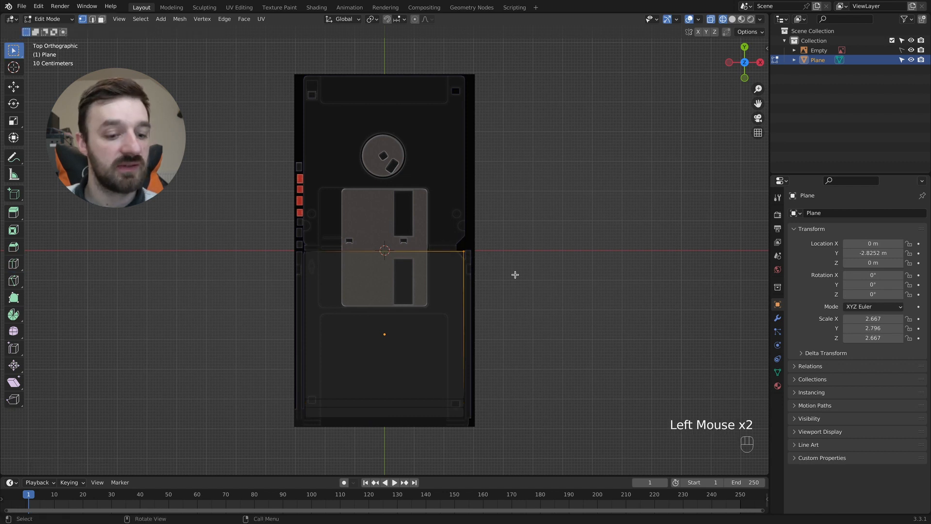
pyautogui.press('super+b')
pyautogui.click(494, 278)
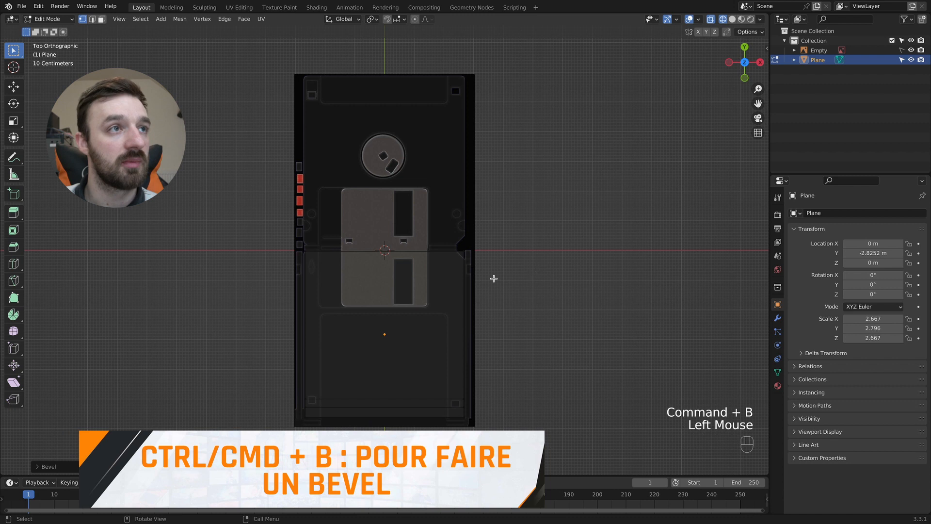
pyautogui.click(42, 466)
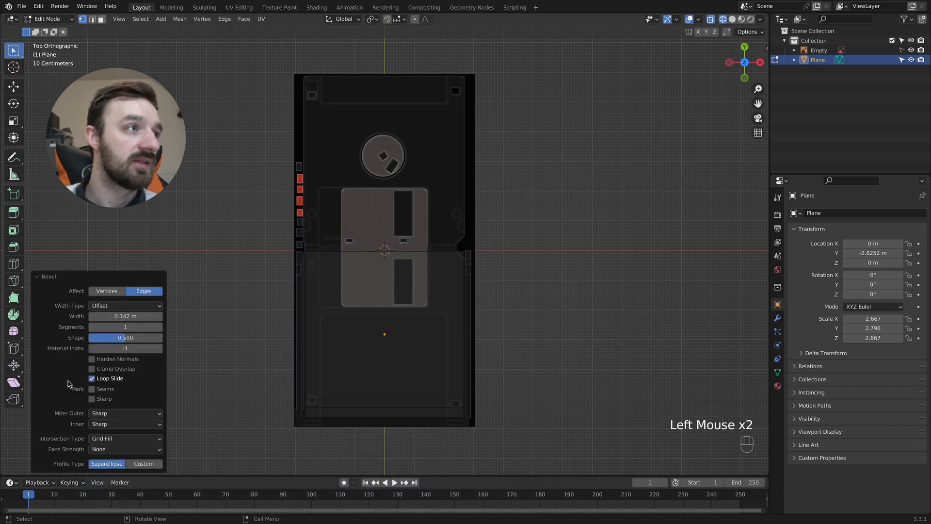
pyautogui.click(110, 292)
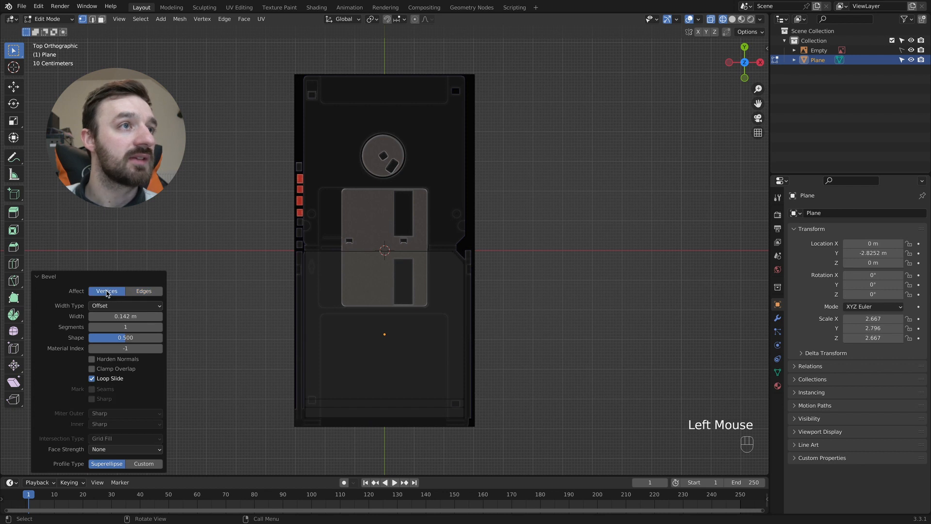
pyautogui.scroll(4, 461, 268)
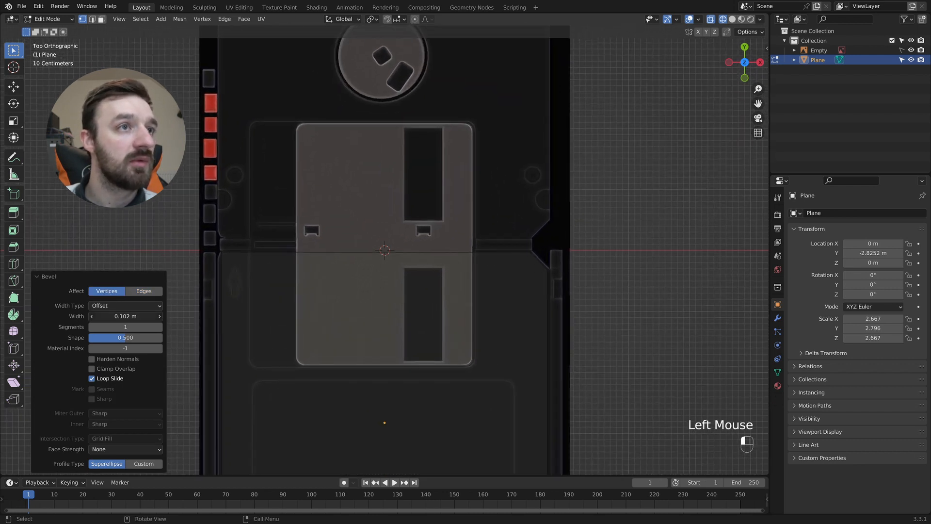
pyautogui.moveTo(125, 316); pyautogui.dragTo(118, 316)
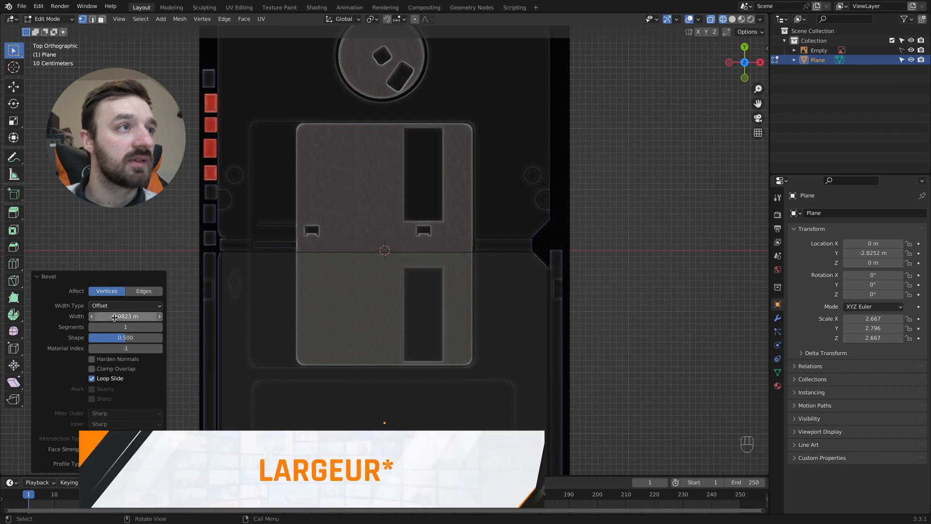
# Return to Object Mode and widen the plane along X to a scale of about 2.727.
pyautogui.keyDown('shift'); pyautogui.moveTo(403, 314); pyautogui.dragTo(407, 288, button='middle'); pyautogui.keyUp('shift')
pyautogui.press('Tab')
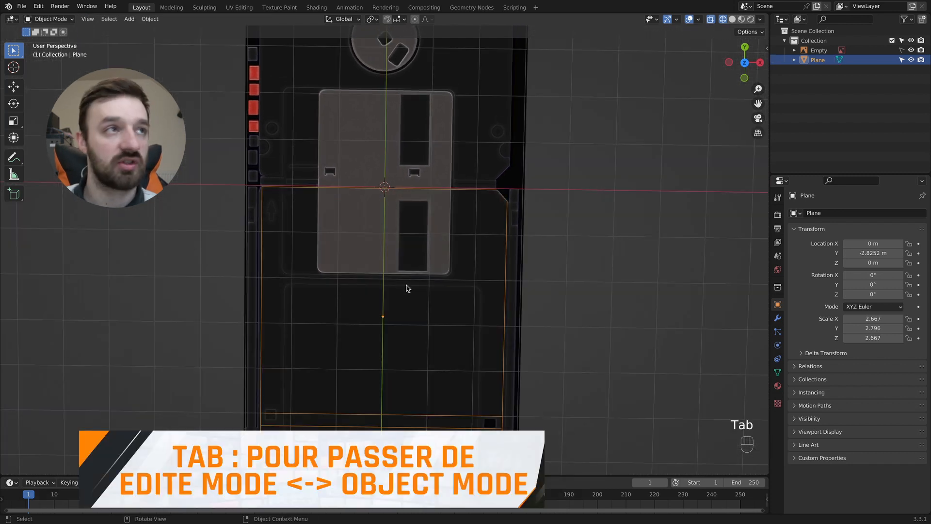
pyautogui.press('KP_7')
pyautogui.press('s')
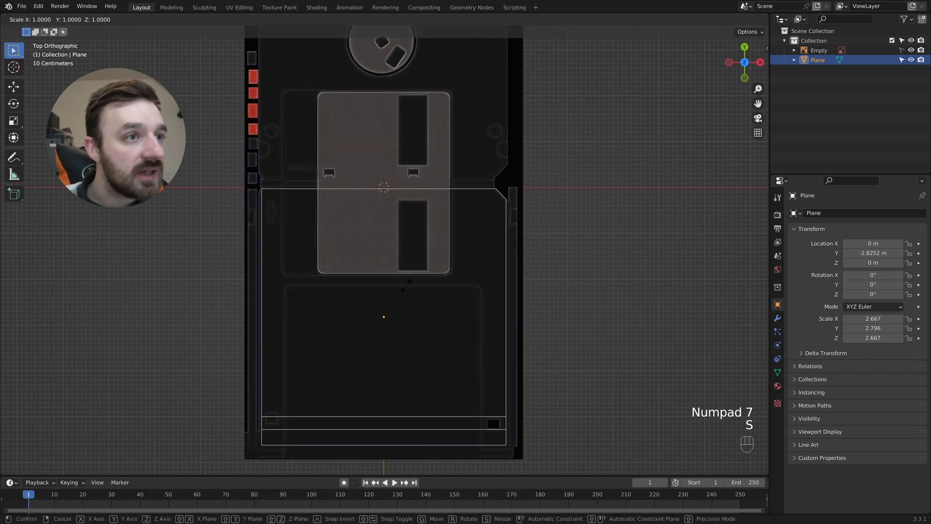
pyautogui.press('x')
pyautogui.click(408, 286)
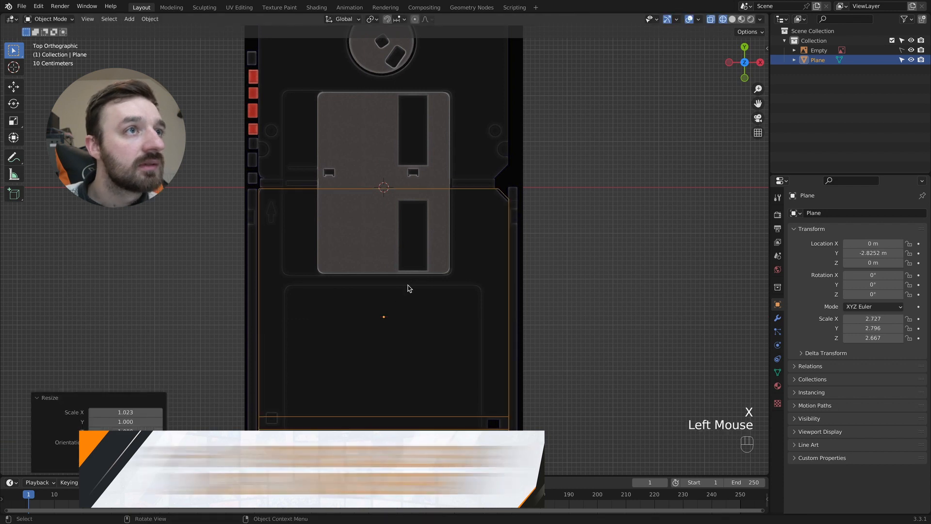
# Slide the two vertices of the chamfered upper-right corner along their edges to line up with the reference notch.
pyautogui.press('Tab')
pyautogui.click(500, 188)
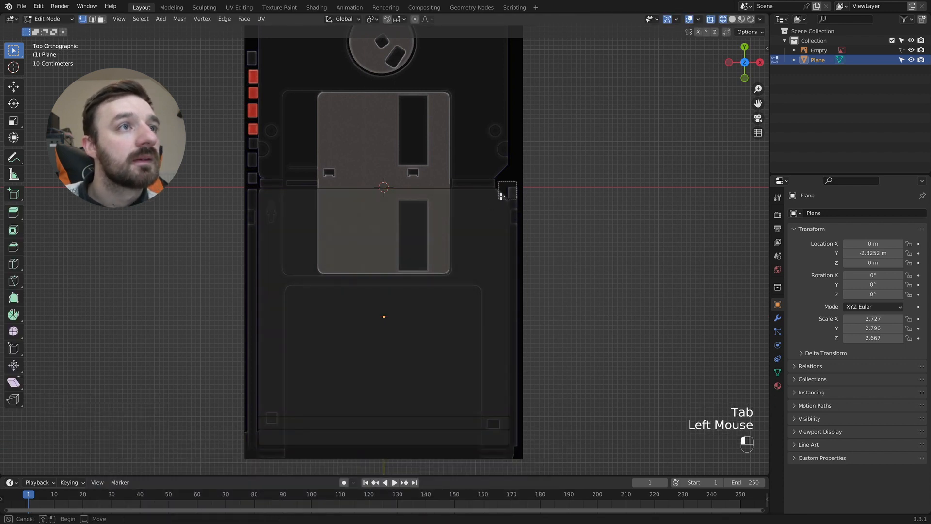
pyautogui.keyDown('ctrl'); pyautogui.moveTo(509, 193); pyautogui.dragTo(549, 197, button='middle'); pyautogui.keyUp('ctrl')
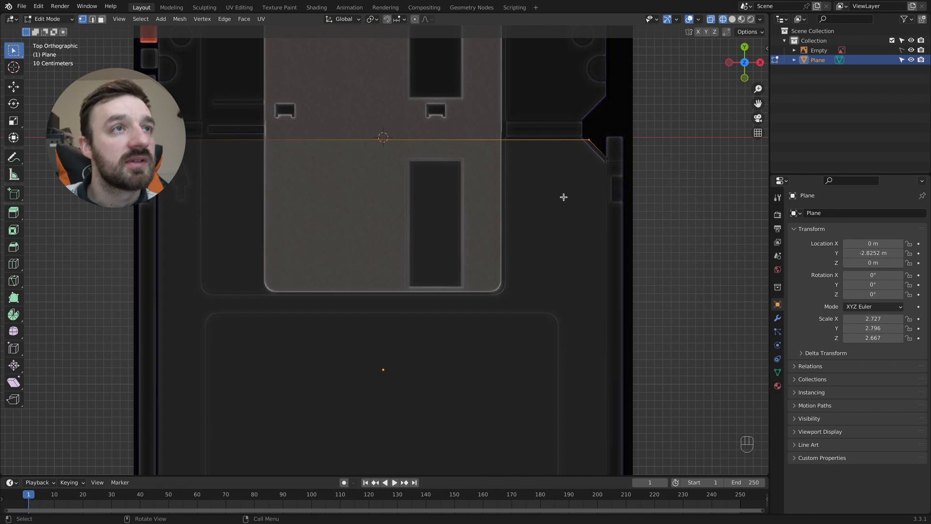
pyautogui.press('g')
pyautogui.press('g')
pyautogui.click(560, 196)
pyautogui.click(618, 170)
pyautogui.press('g')
pyautogui.press('g')
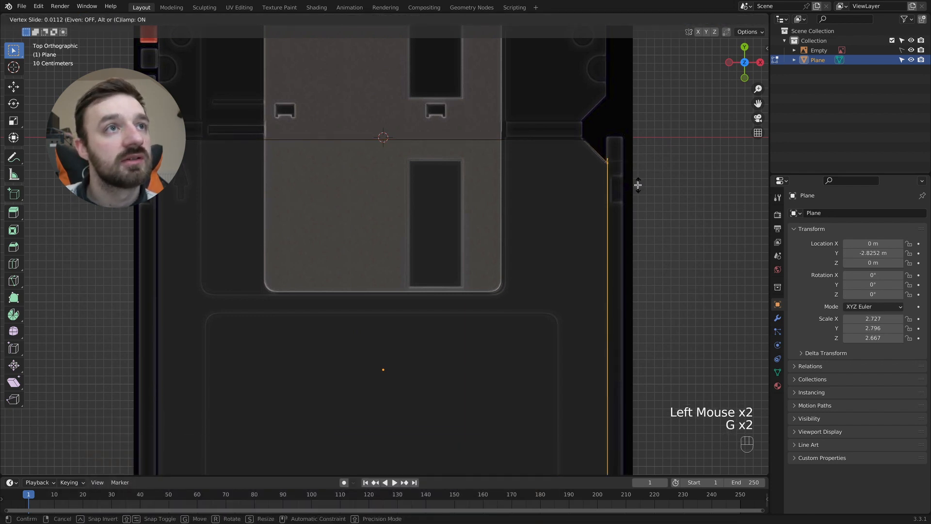
pyautogui.click(637, 184)
# Bevel the vertices of the plane's three remaining outer corners with a width of about 0.0604 m and 2 segments.
pyautogui.keyDown('ctrl'); pyautogui.moveTo(563, 204); pyautogui.dragTo(436, 180, button='middle'); pyautogui.keyUp('ctrl')
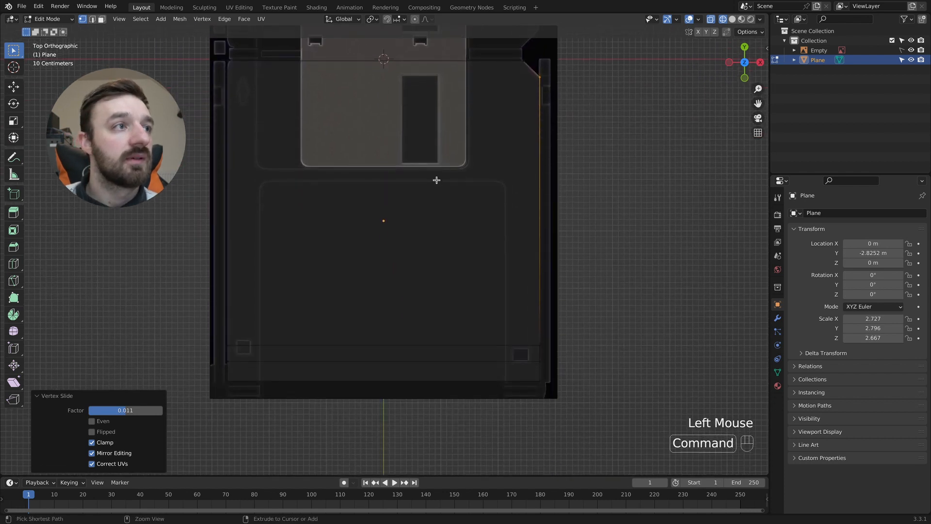
pyautogui.scroll(1, 436, 180)
pyautogui.scroll(-2, 436, 180)
pyautogui.click(241, 75)
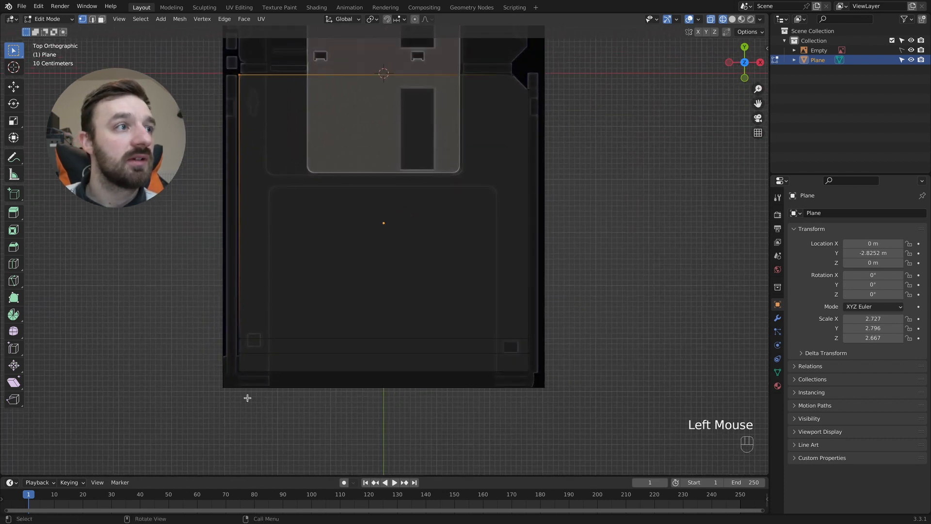
pyautogui.keyDown('shift'); pyautogui.click(227, 377); pyautogui.keyUp('shift')
pyautogui.keyDown('shift'); pyautogui.click(535, 371); pyautogui.keyUp('shift')
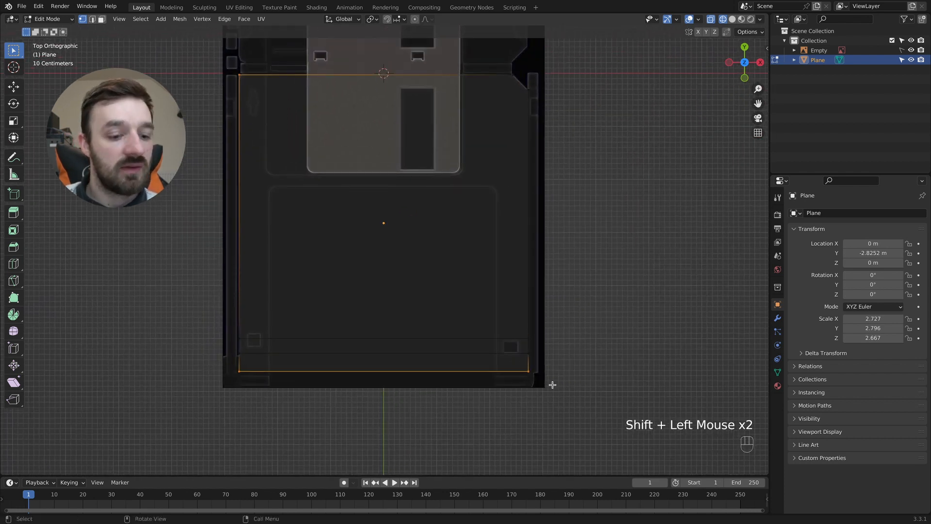
pyautogui.hotkey('ctrl', 'b')
pyautogui.click(599, 349)
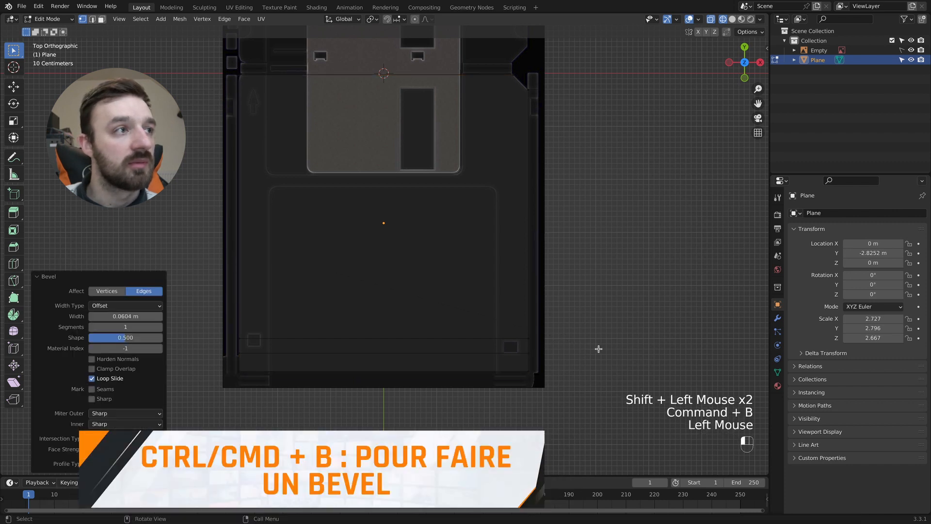
pyautogui.click(104, 292)
pyautogui.click(159, 327)
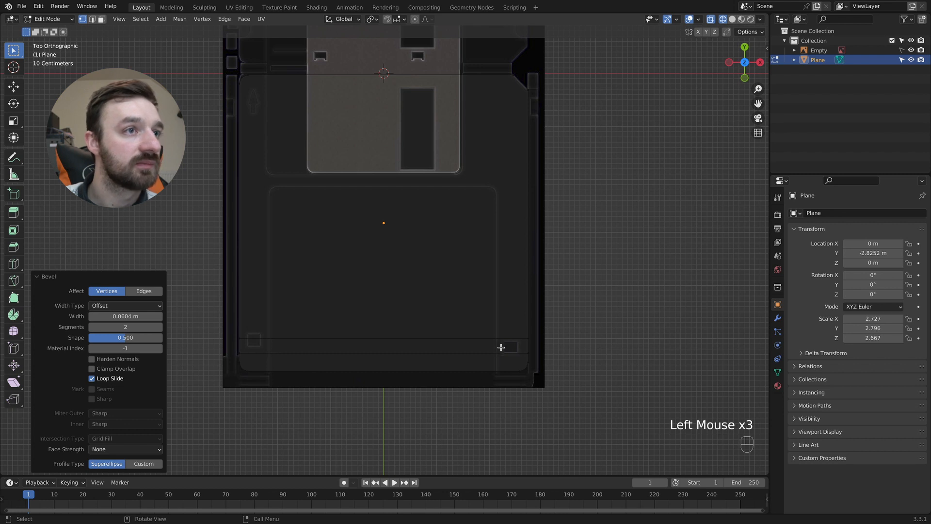
# Add vertical loop cuts across the narrow horizontal strip on both sides of the reference hole near the disk's lower-right corner.
pyautogui.keyDown('shift'); pyautogui.moveTo(488, 273); pyautogui.dragTo(485, 296, button='middle'); pyautogui.keyUp('shift')
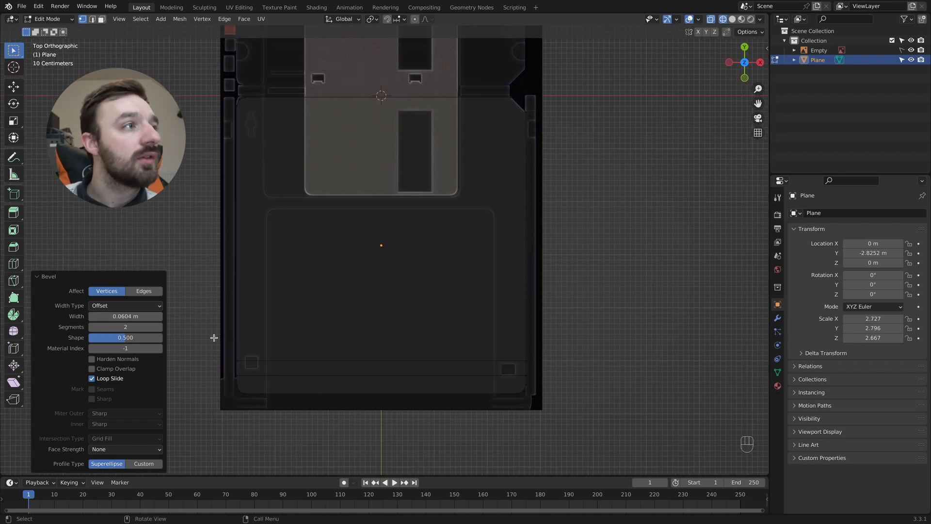
pyautogui.click(15, 264)
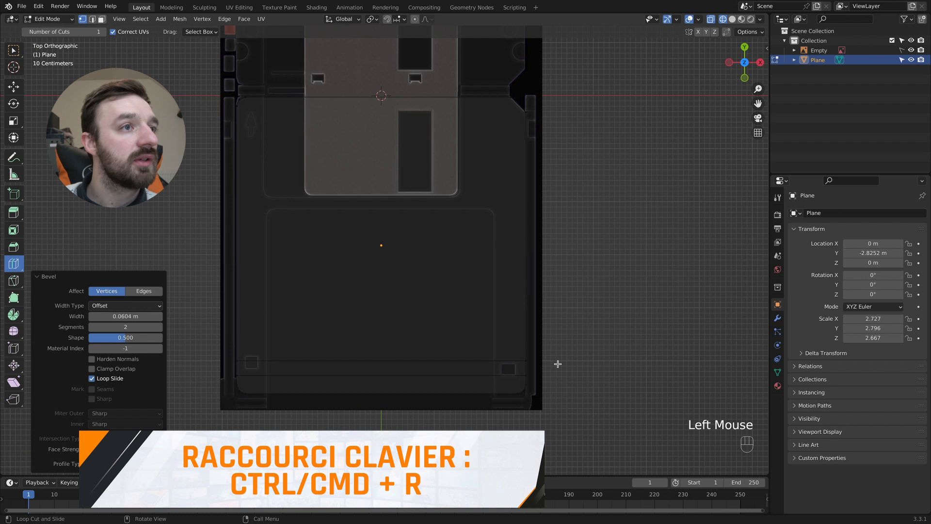
pyautogui.moveTo(483, 365); pyautogui.dragTo(603, 371)
pyautogui.moveTo(517, 362); pyautogui.dragTo(518, 362)
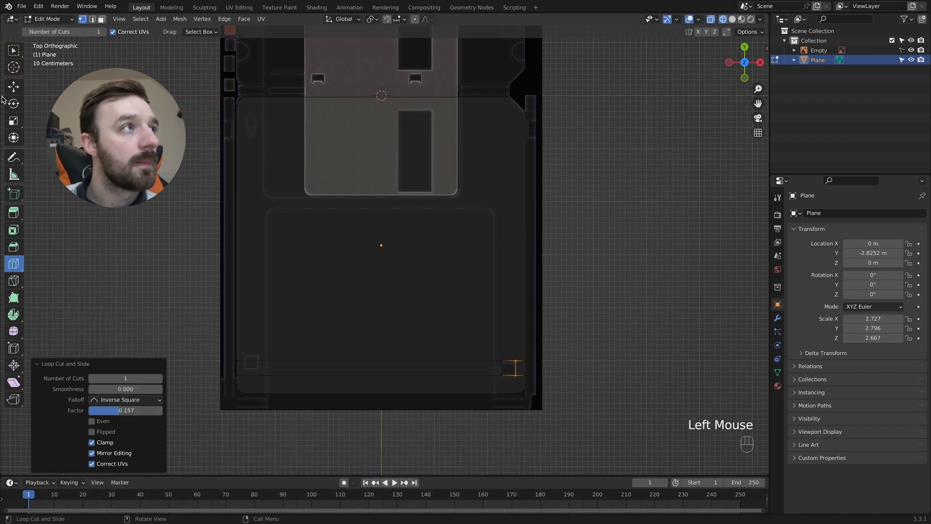
pyautogui.click(20, 52)
# Move the strip's upper row of vertices down along Y to line up with the top of the reference hole.
pyautogui.scroll(2, 442, 356)
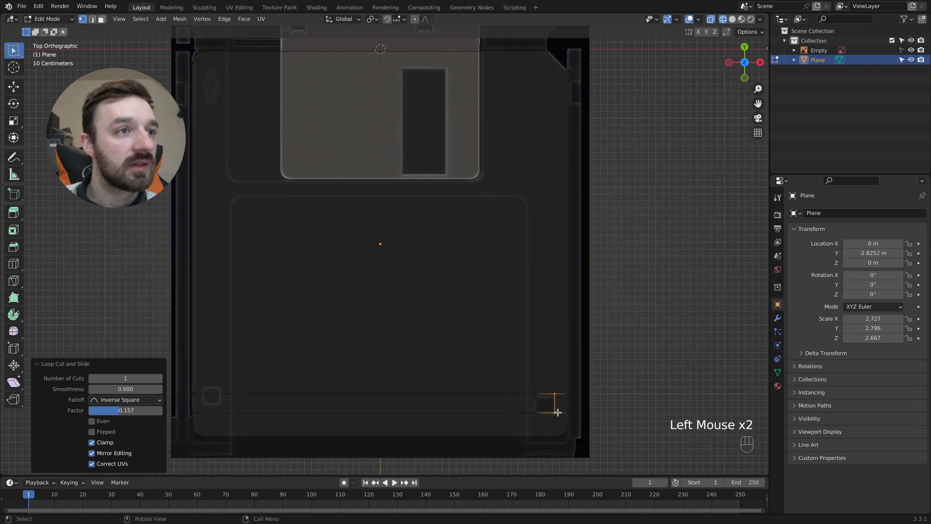
pyautogui.moveTo(609, 379); pyautogui.dragTo(205, 402)
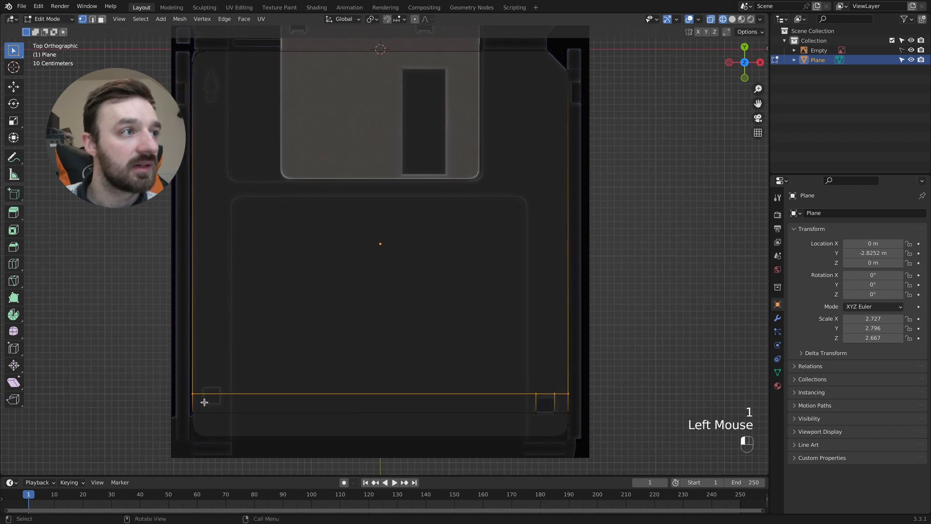
pyautogui.scroll(1, 616, 432)
pyautogui.press('g')
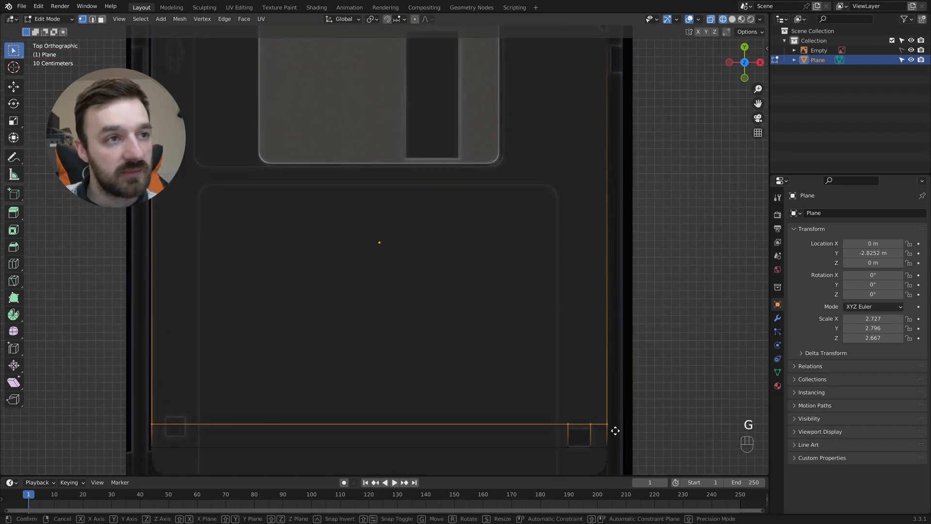
pyautogui.press('y')
pyautogui.click(628, 440)
# Move the strip's lower row of vertices along Y to line up with the bottom of the reference hole.
pyautogui.moveTo(627, 440); pyautogui.dragTo(118, 453)
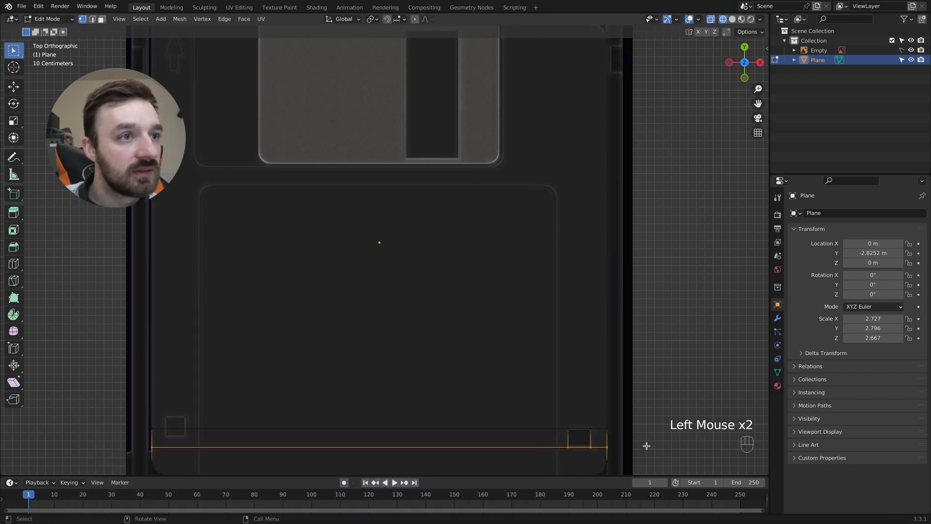
pyautogui.press('g')
pyautogui.press('y')
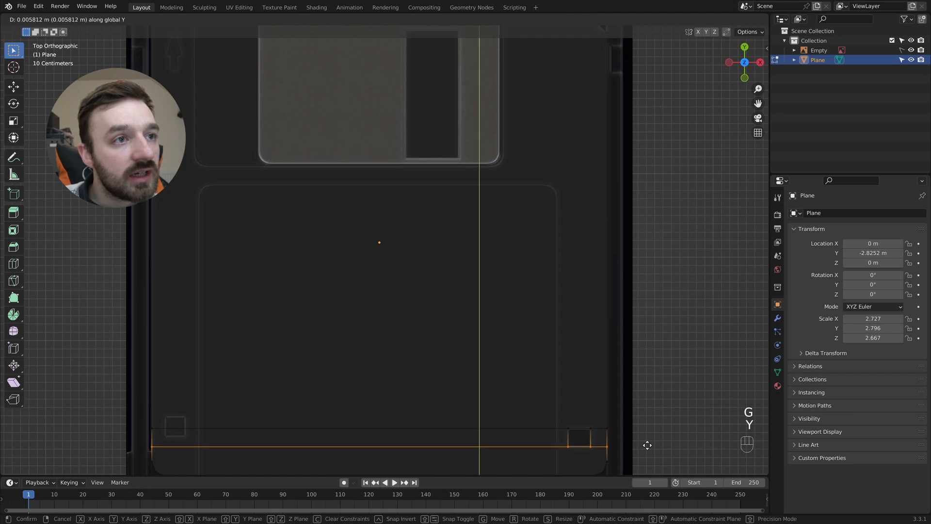
pyautogui.click(599, 431)
# Delete the small face over the reference hole near the disk's lower-right corner.
pyautogui.doubleClick(592, 439)
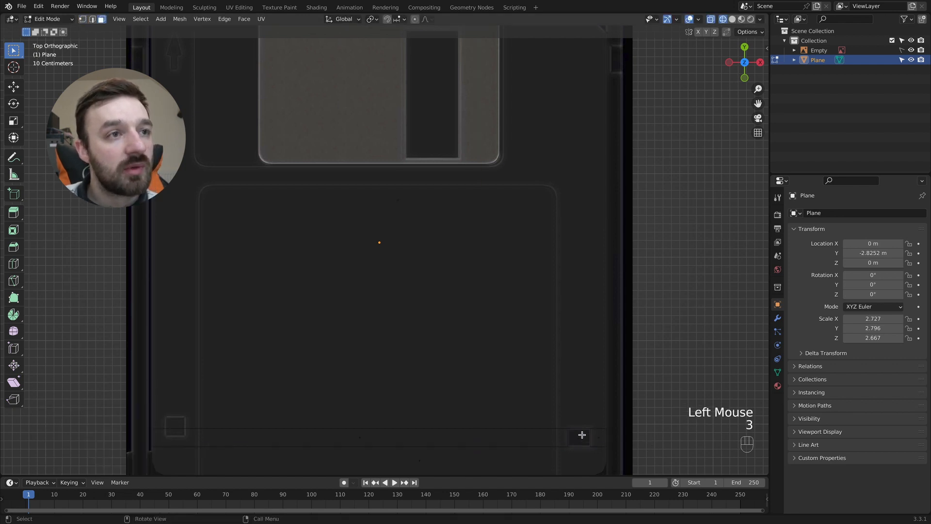
pyautogui.click(581, 437)
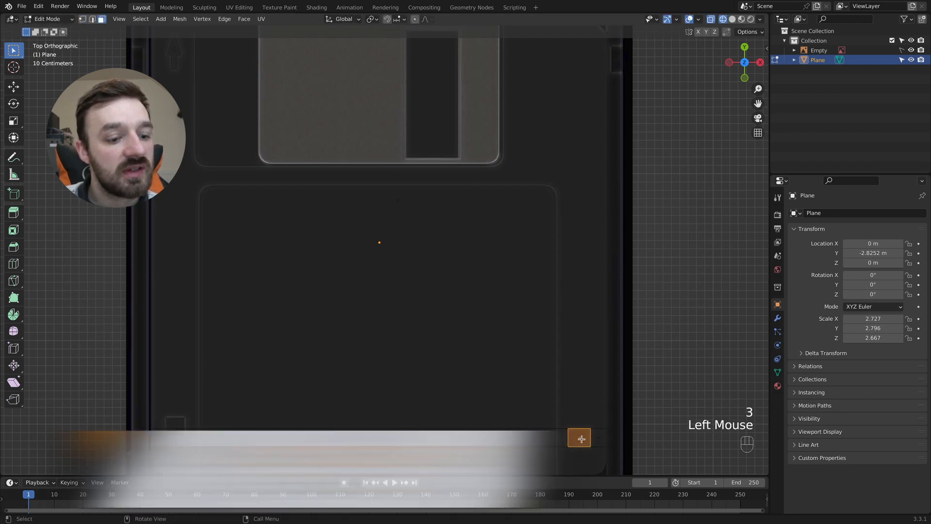
pyautogui.press('x')
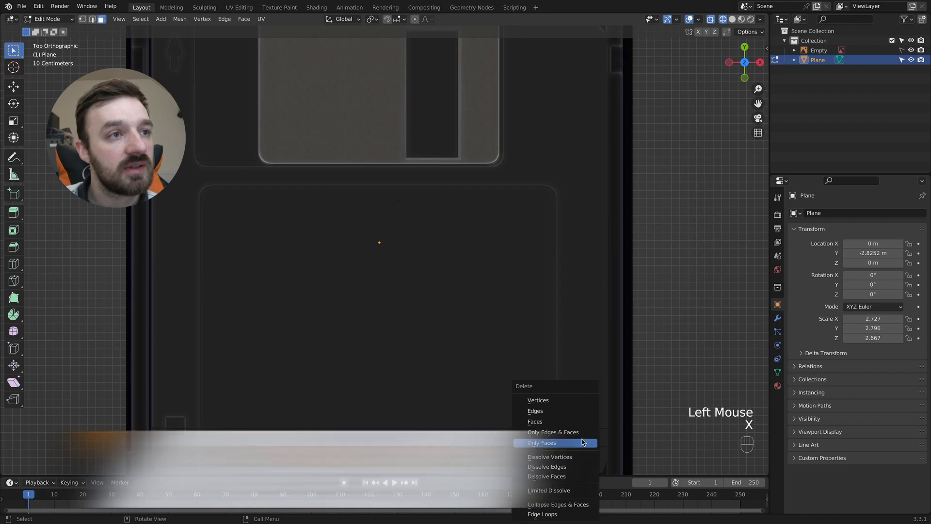
pyautogui.click(561, 421)
pyautogui.scroll(-2, 562, 422)
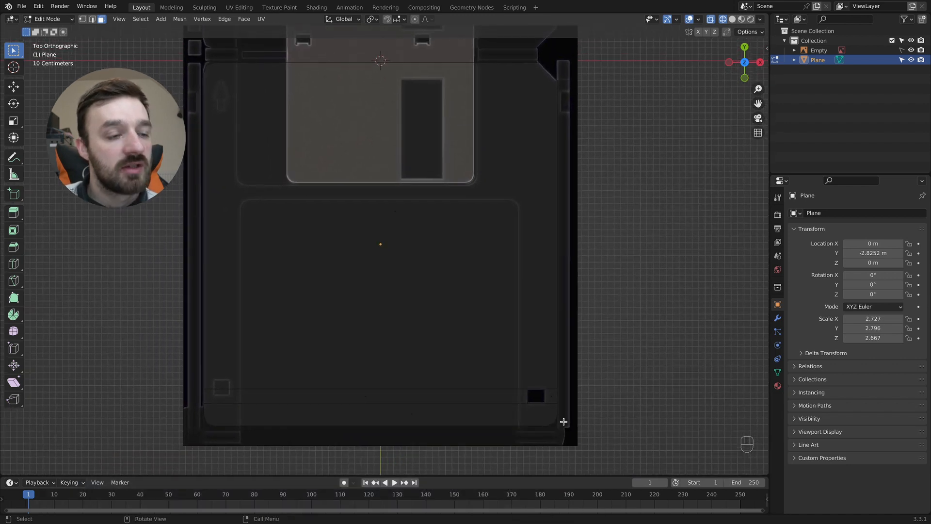
# Extrude all faces of the disk by -0.15 m to give it thickness.
pyautogui.press('a')
pyautogui.moveTo(494, 354); pyautogui.dragTo(495, 351, button='middle')
pyautogui.press('e')
pyautogui.press('shift+KP_0')
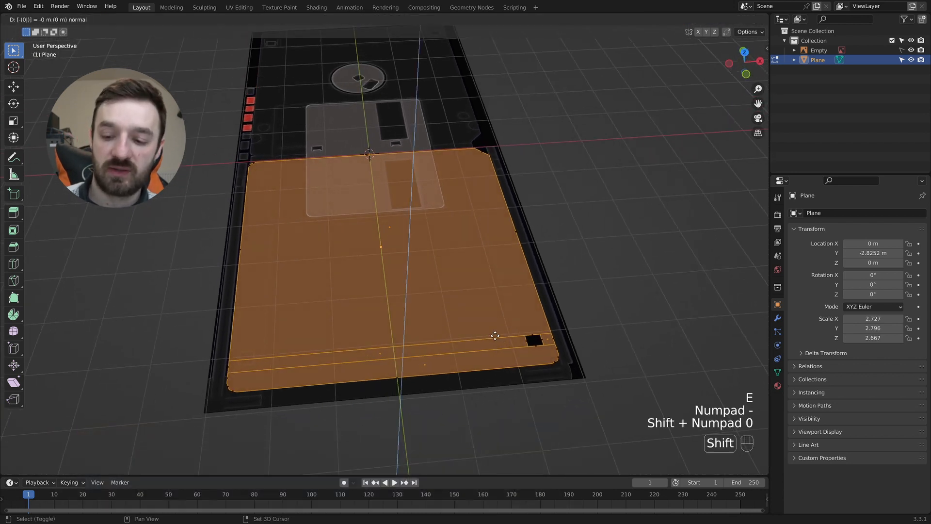
pyautogui.press('shift+KP_Decimal')
pyautogui.press('shift+KP_1')
pyautogui.press('shift+KP_5')
pyautogui.press('KP_Enter')
# Show the scene in solid shading, hide the reference image Empty, and return to Object Mode.
pyautogui.press('z')
pyautogui.click(553, 343)
pyautogui.moveTo(552, 343); pyautogui.dragTo(588, 316, button='middle')
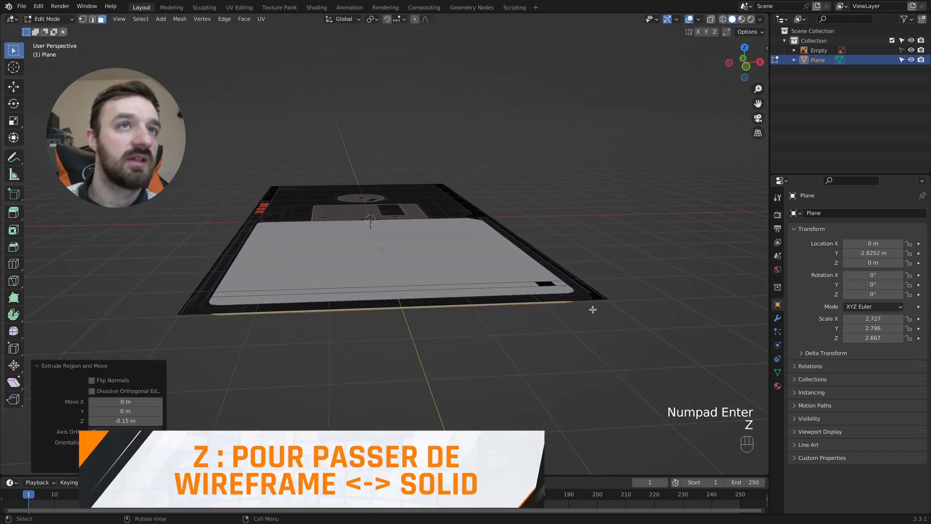
pyautogui.click(910, 50)
pyautogui.moveTo(403, 185); pyautogui.dragTo(411, 190, button='middle')
pyautogui.press('Tab')
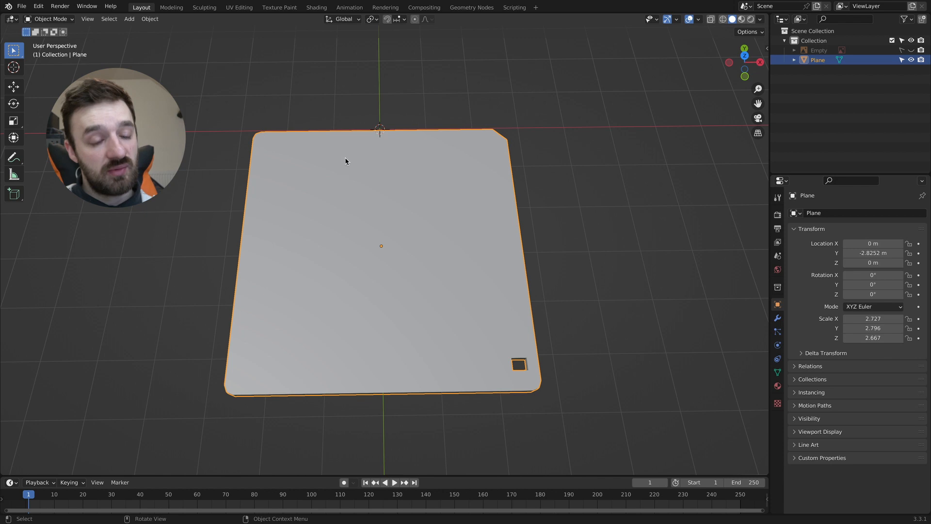
# Switch to the Shading workspace and create a new material for the disk.
pyautogui.click(316, 8)
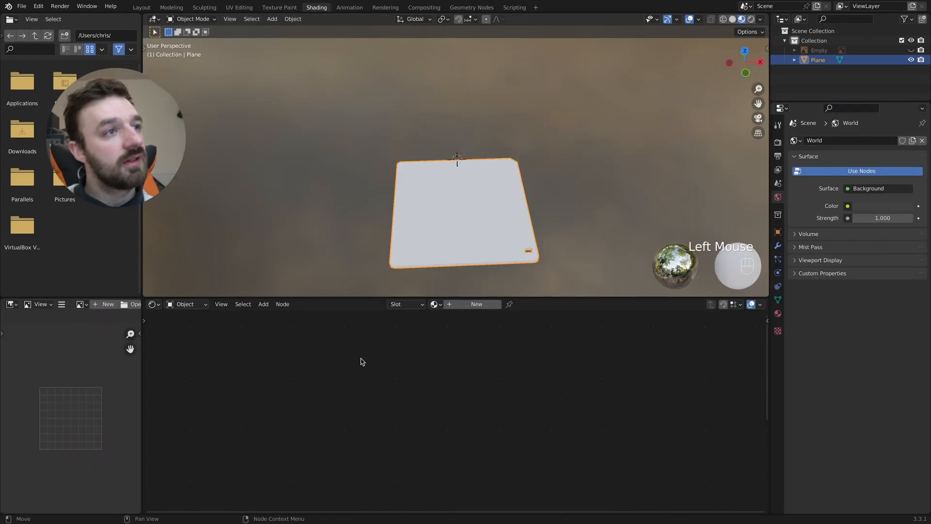
pyautogui.click(478, 304)
pyautogui.click(275, 363)
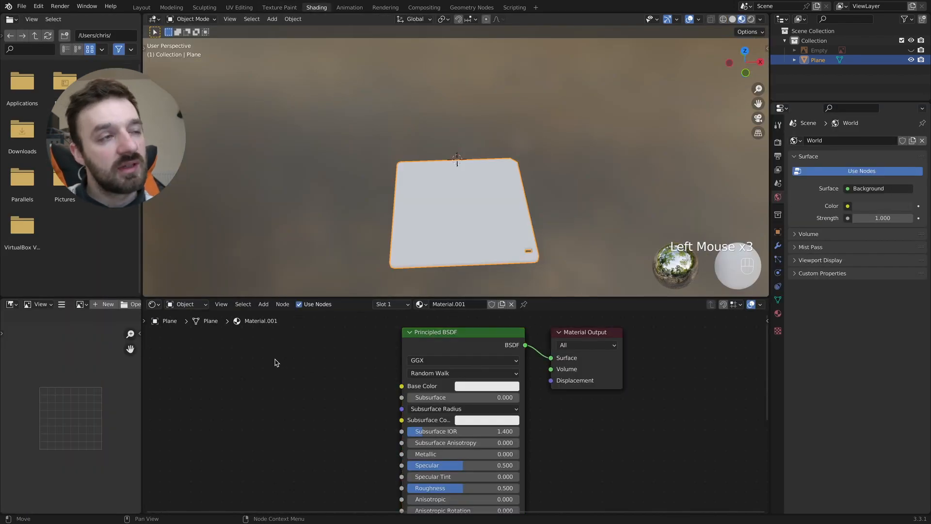
# Add an Image Texture node using color.jpg and link its Color output to the Principled BSDF's Base Color.
pyautogui.hotkey('shift', 'a')
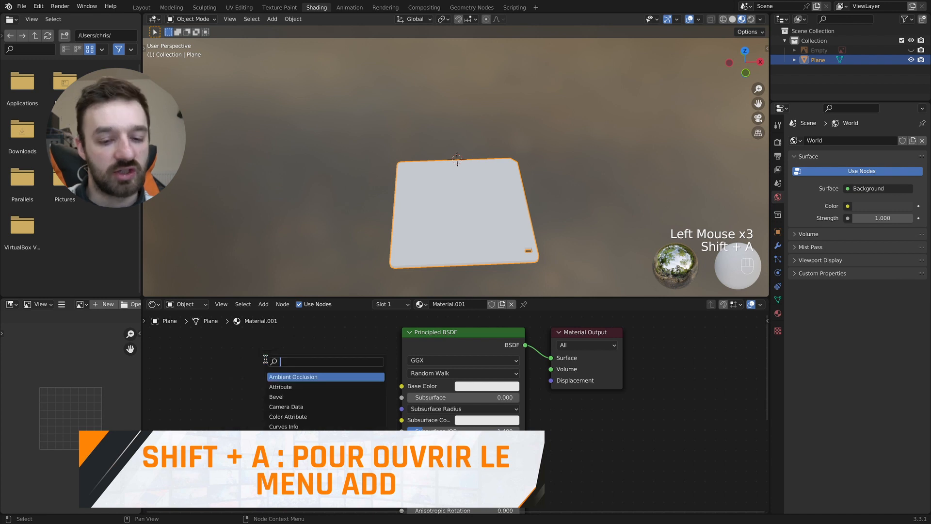
pyautogui.write('ima')
pyautogui.press('Return')
pyautogui.click(240, 364)
pyautogui.moveTo(352, 371); pyautogui.dragTo(402, 386)
pyautogui.click(323, 396)
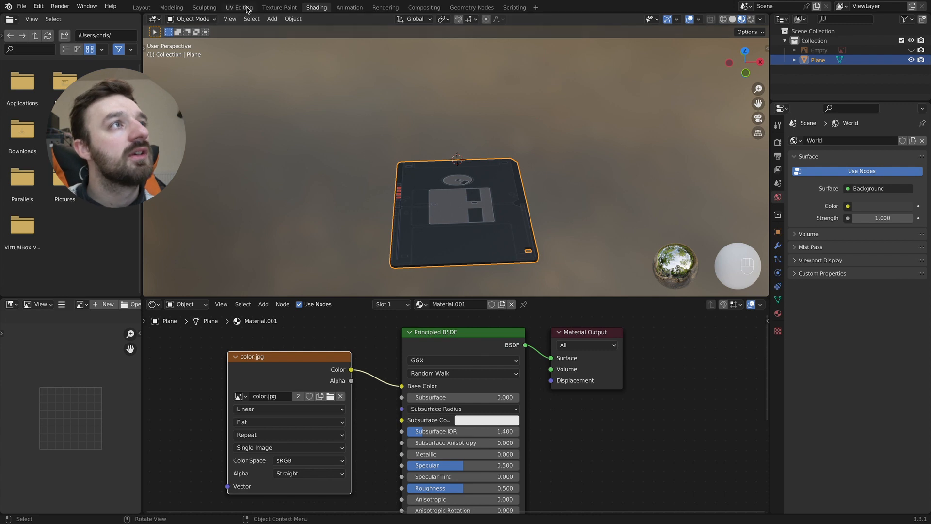
# Switch to the UV Editing workspace and display the textured disk in Material Preview from the top view.
pyautogui.click(239, 8)
pyautogui.press('z')
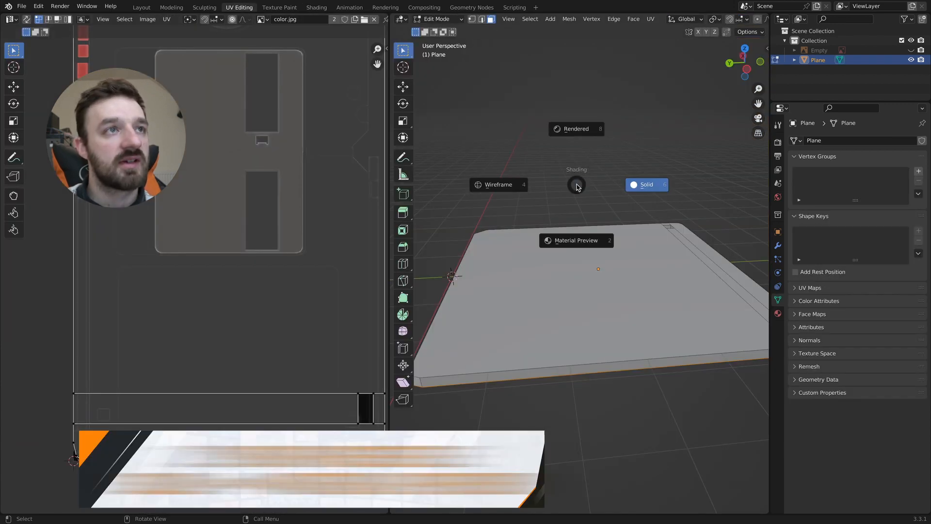
pyautogui.click(574, 249)
pyautogui.moveTo(592, 229); pyautogui.dragTo(594, 227, button='middle')
pyautogui.press('KP_7')
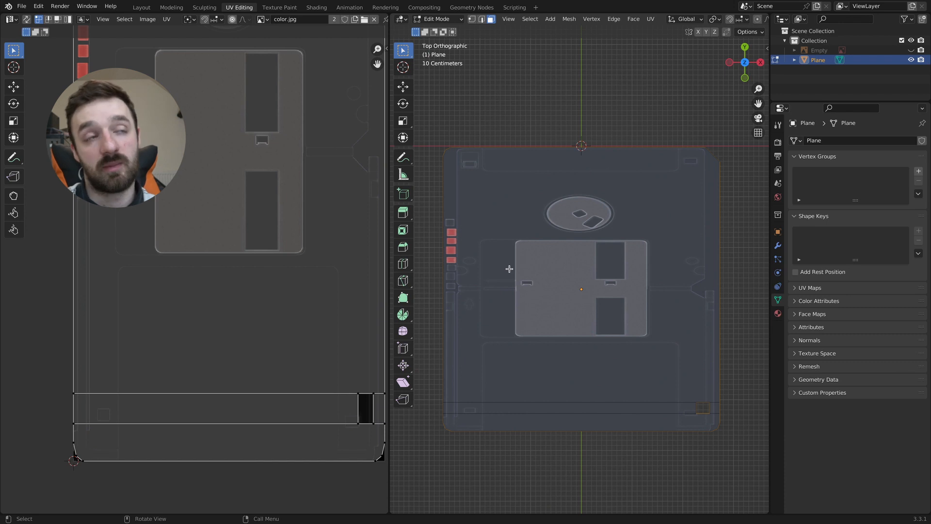
# Select the edges for unfolding along the disk's outline, its corners and the small hole, and mark them as seams.
pyautogui.press('2')
pyautogui.moveTo(507, 251); pyautogui.dragTo(573, 283, button='middle')
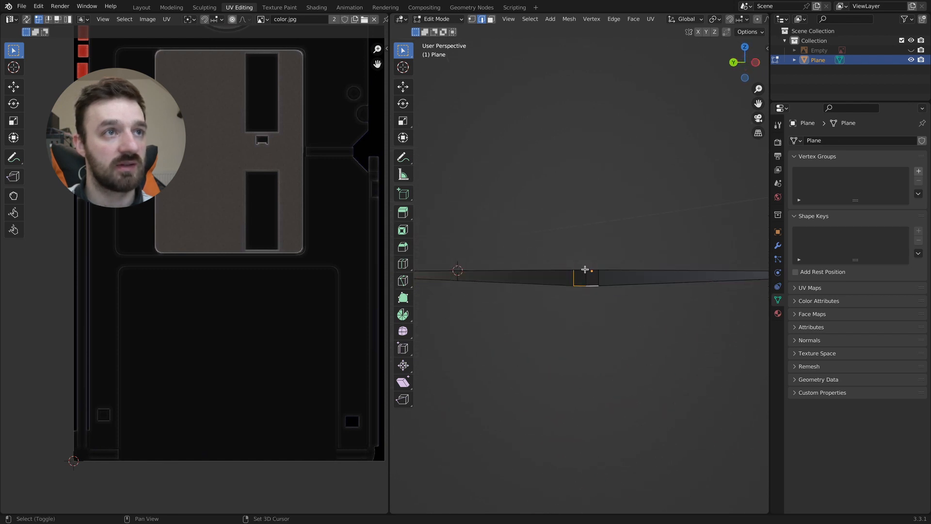
pyautogui.keyDown('shift'); pyautogui.click(615, 282); pyautogui.keyUp('shift')
pyautogui.moveTo(616, 283); pyautogui.dragTo(625, 283, button='middle')
pyautogui.keyDown('shift'); pyautogui.click(658, 284); pyautogui.keyUp('shift')
pyautogui.keyDown('shift'); pyautogui.click(661, 273); pyautogui.keyUp('shift')
pyautogui.keyDown('shift'); pyautogui.click(683, 273); pyautogui.keyUp('shift')
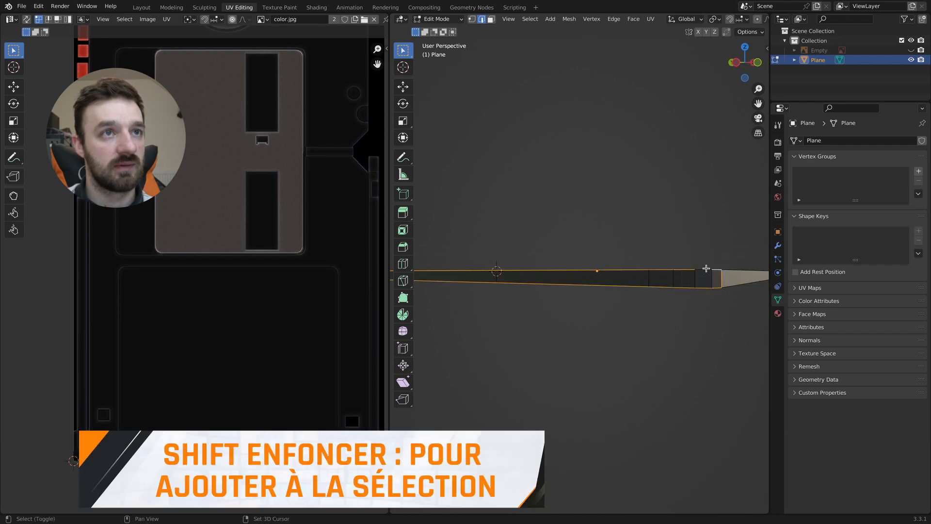
pyautogui.moveTo(730, 288); pyautogui.dragTo(613, 335, button='middle')
pyautogui.keyDown('shift'); pyautogui.click(733, 332); pyautogui.keyUp('shift')
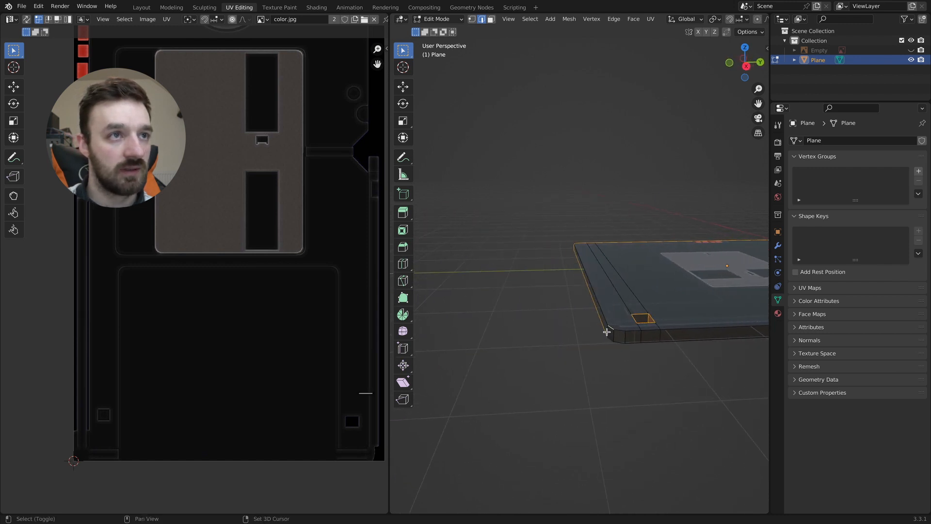
pyautogui.moveTo(655, 320); pyautogui.dragTo(517, 291, button='middle')
pyautogui.keyDown('shift'); pyautogui.click(553, 346); pyautogui.keyUp('shift')
pyautogui.scroll(-4, 507, 282)
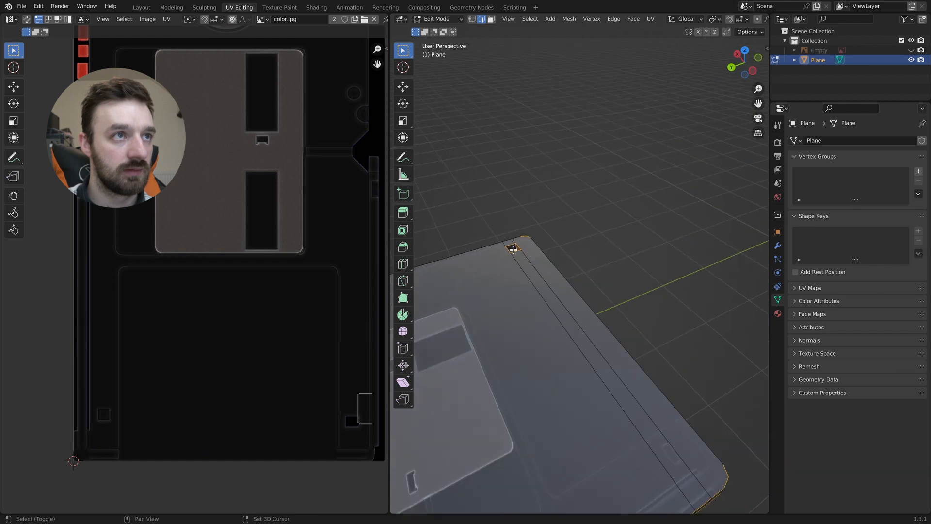
pyautogui.moveTo(518, 248); pyautogui.dragTo(520, 251, button='middle')
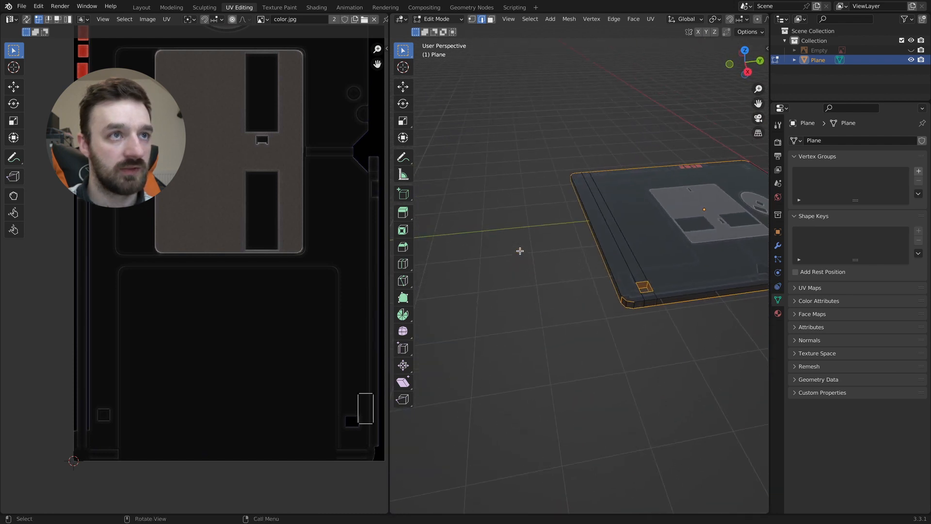
pyautogui.moveTo(704, 292); pyautogui.dragTo(665, 290, button='middle')
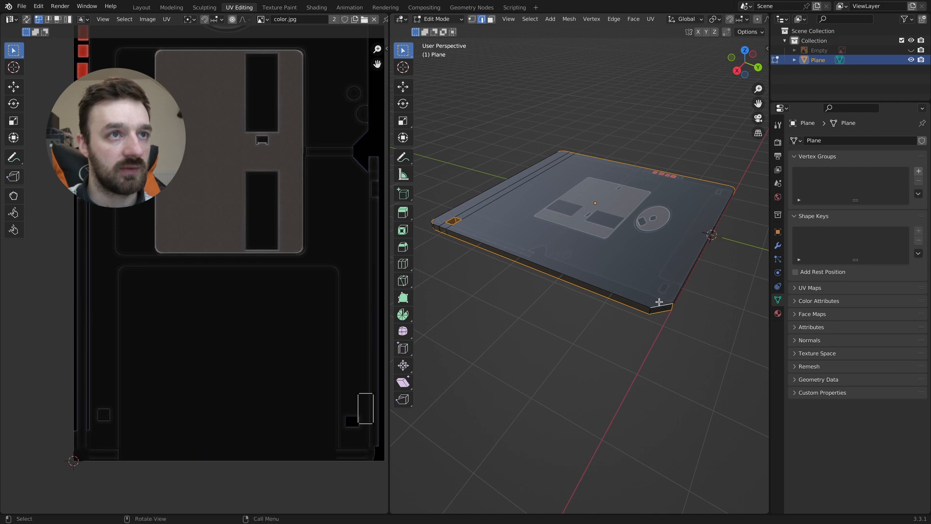
pyautogui.rightClick(641, 306)
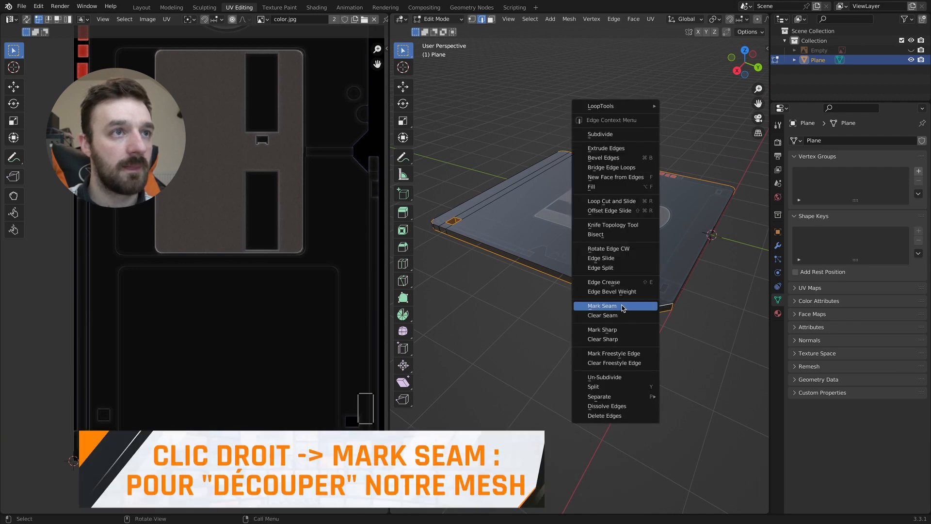
pyautogui.click(625, 308)
# Unwrap the whole disk mesh along the marked seams.
pyautogui.press('a')
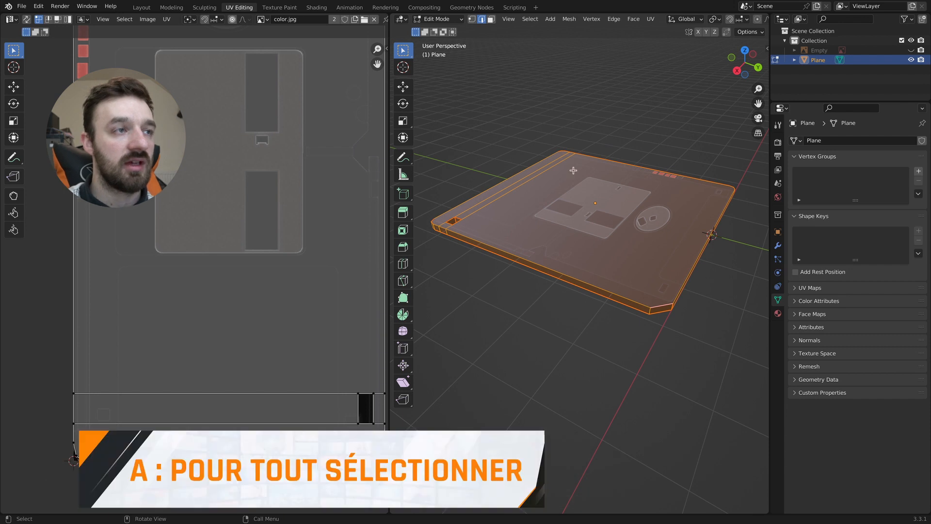
pyautogui.click(650, 19)
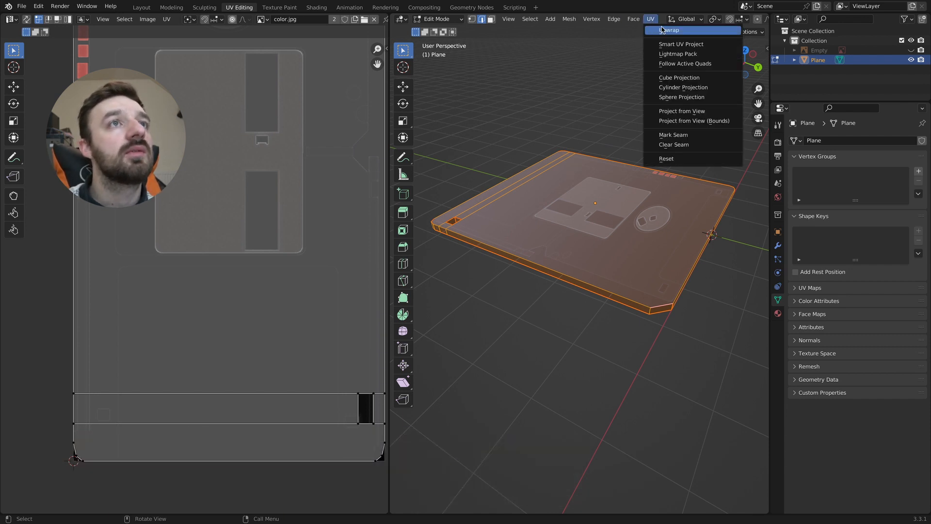
pyautogui.click(661, 27)
pyautogui.scroll(-2, 260, 142)
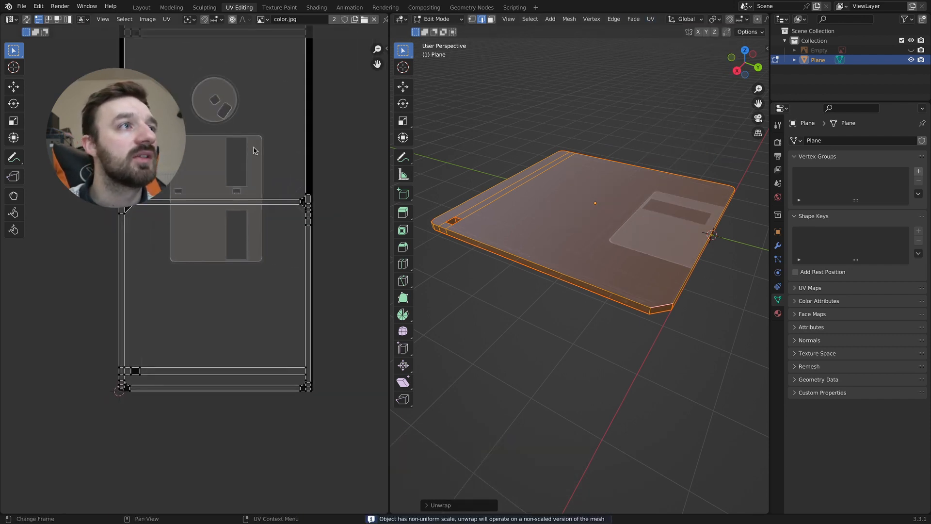
pyautogui.scroll(2, 253, 151)
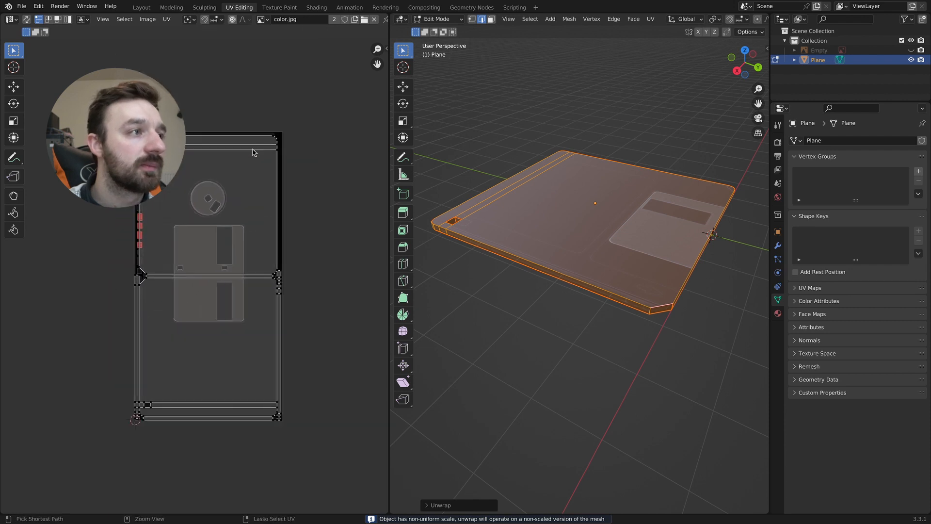
# Select the entire UV layout and mirror it along the X axis over the color.jpg texture.
pyautogui.press('a')
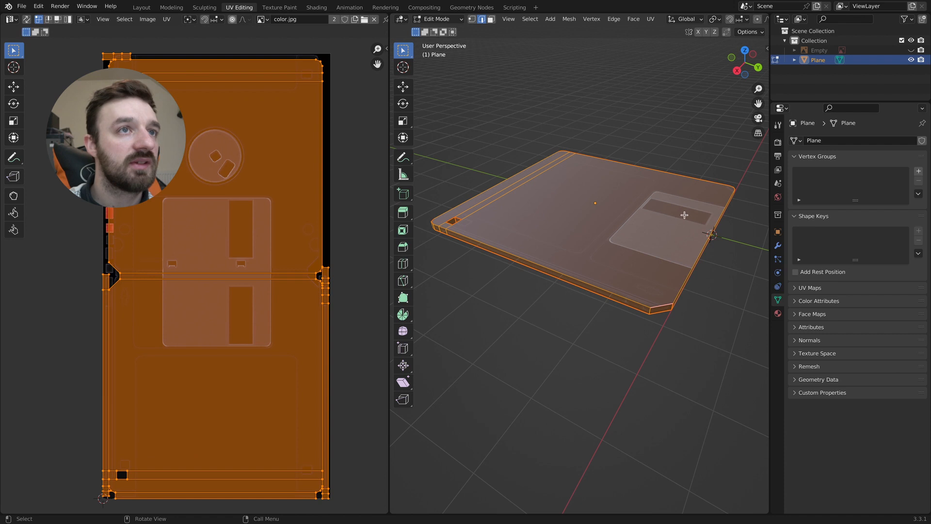
pyautogui.press('KP_7')
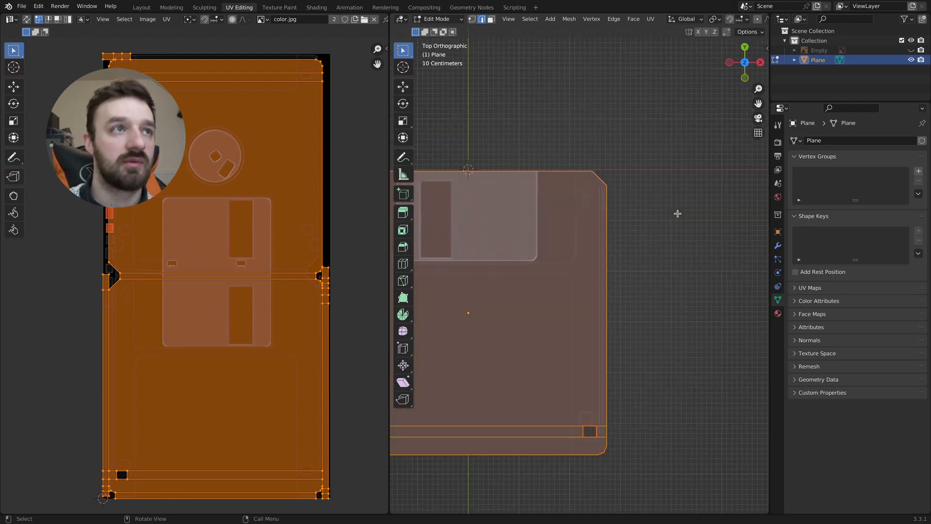
pyautogui.press('KP_Decimal')
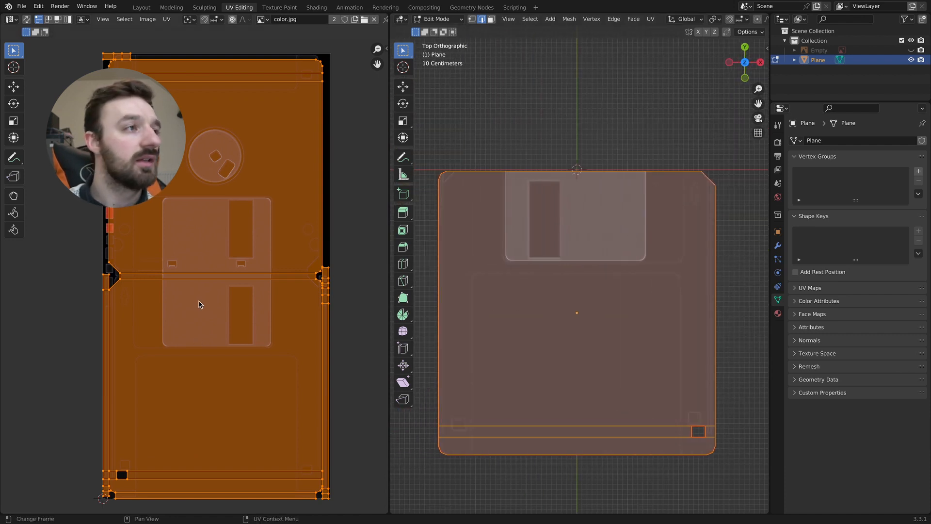
pyautogui.rightClick(196, 304)
pyautogui.click(176, 298)
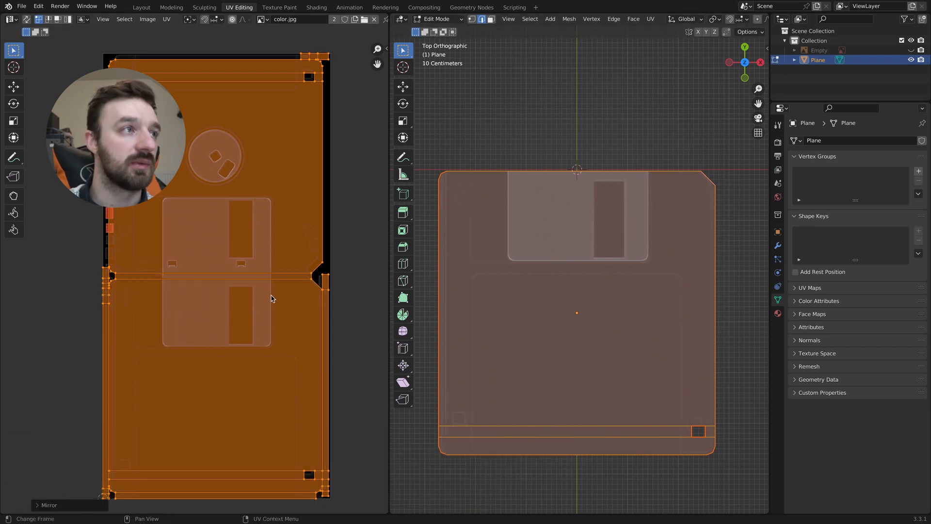
# Move the whole UV layout toward the texture's centre and scale it down slightly to match the drawn disk outline.
pyautogui.scroll(1, 276, 299)
pyautogui.press('g')
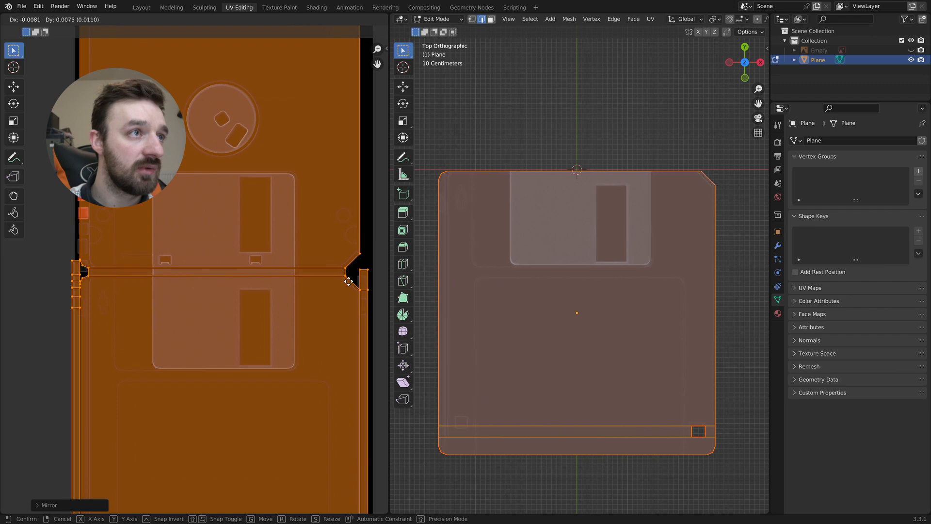
pyautogui.click(360, 284)
pyautogui.press('s')
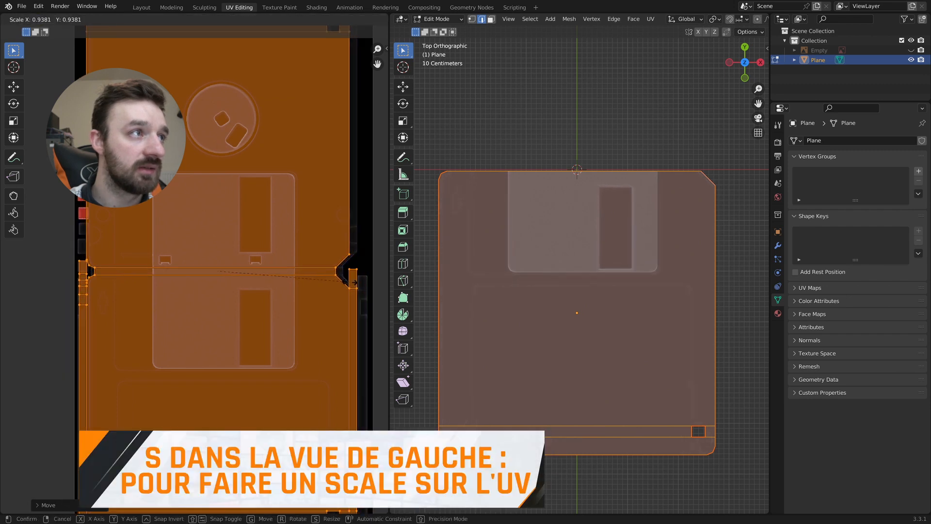
pyautogui.click(350, 285)
# Shift the UV layout along X and widen it along X by a factor of about 1.02.
pyautogui.press('g')
pyautogui.press('x')
pyautogui.click(353, 284)
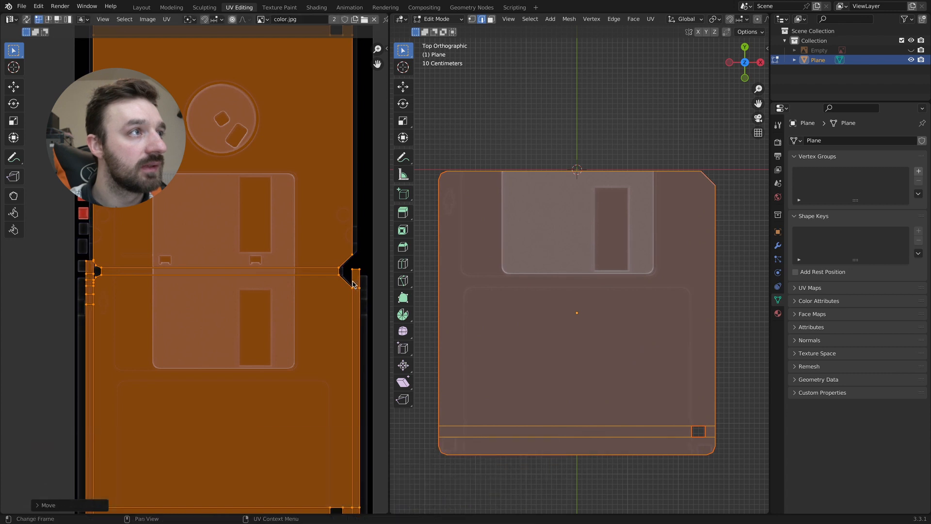
pyautogui.press('s')
pyautogui.press('x')
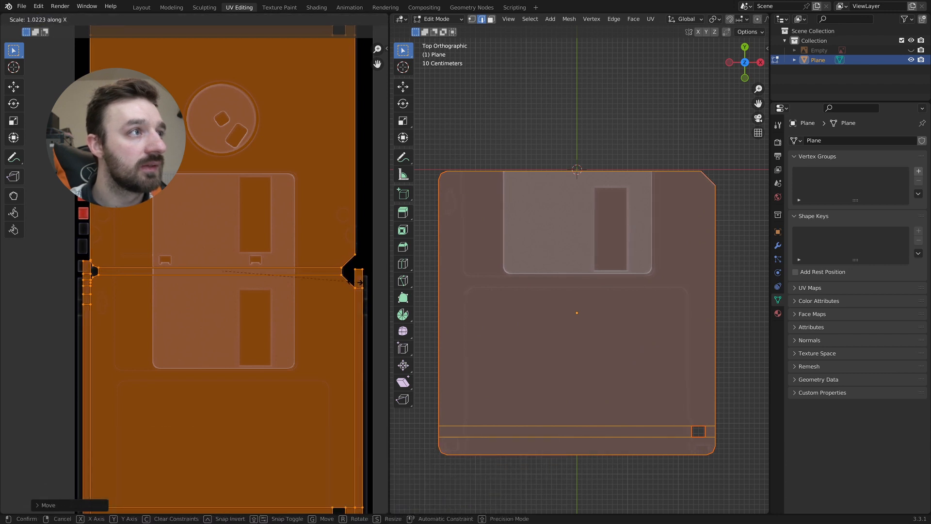
pyautogui.click(359, 282)
# Stretch the UV layout along Y by a factor of about 1.01 to approach the texture's upper and lower edges.
pyautogui.keyDown('shift'); pyautogui.scroll(-3, 353, 287); pyautogui.keyUp('shift')
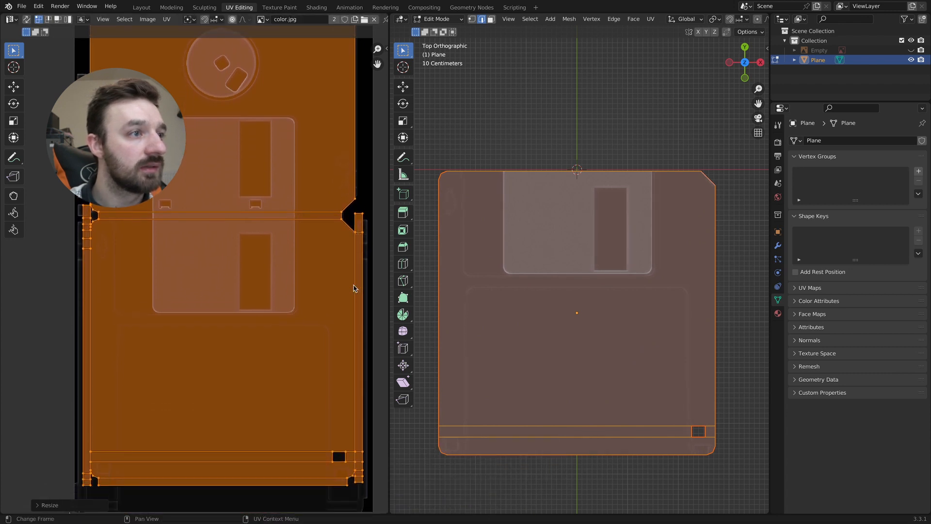
pyautogui.scroll(-2, 300, 334)
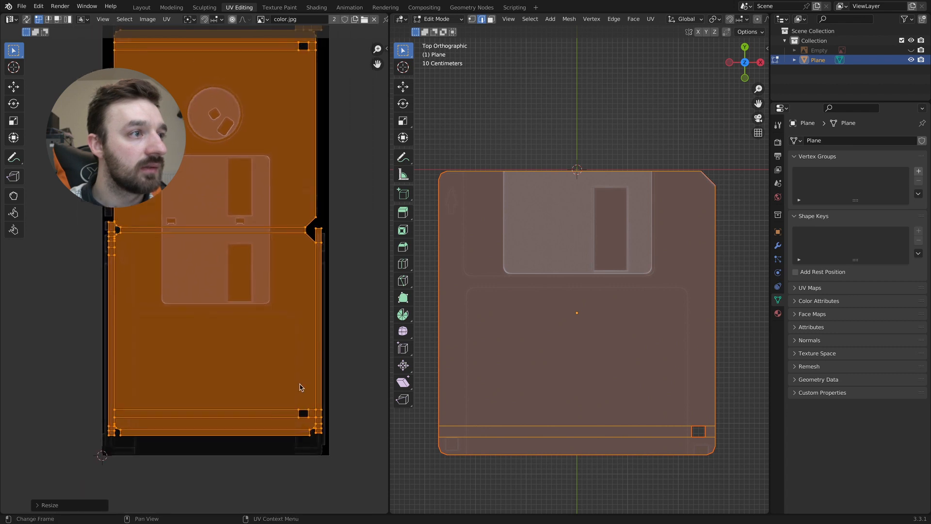
pyautogui.scroll(1, 299, 386)
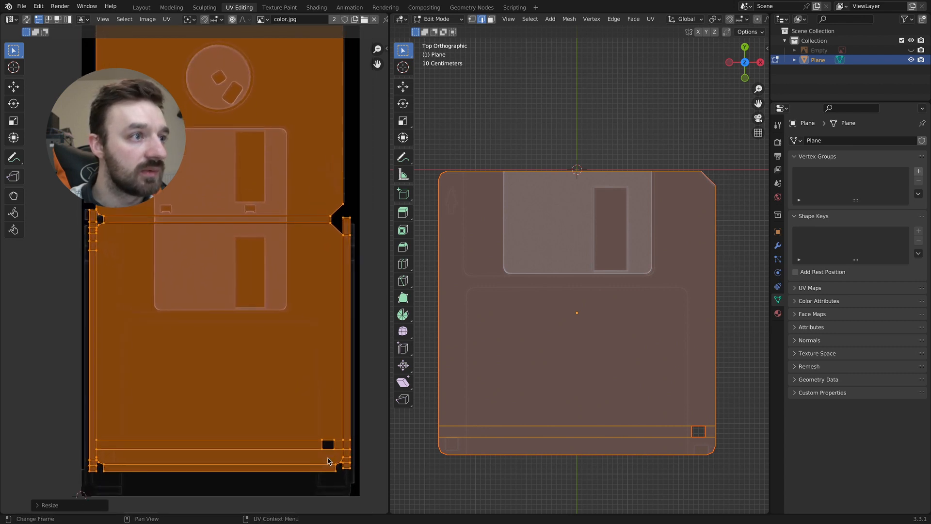
pyautogui.keyDown('shift'); pyautogui.scroll(4, 327, 390); pyautogui.keyUp('shift')
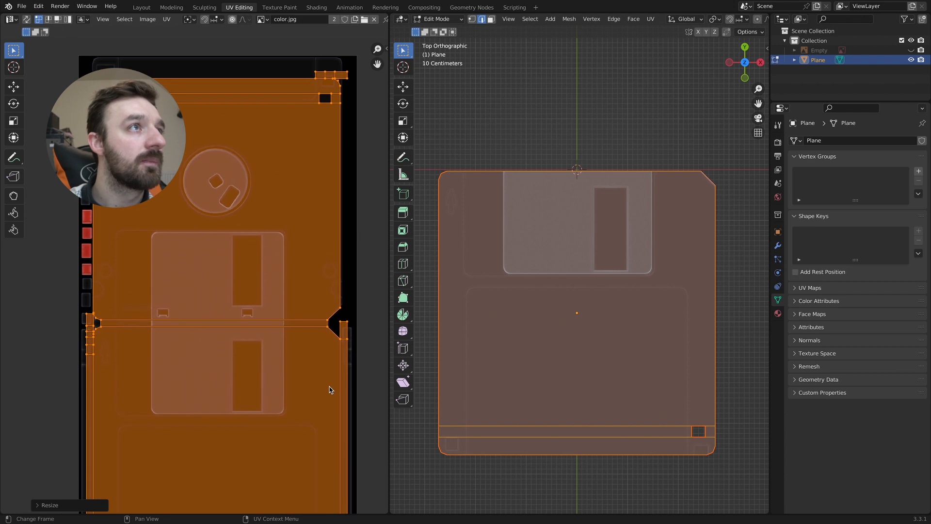
pyautogui.keyDown('shift'); pyautogui.scroll(-1, 331, 388); pyautogui.keyUp('shift')
pyautogui.press('s')
pyautogui.press('y')
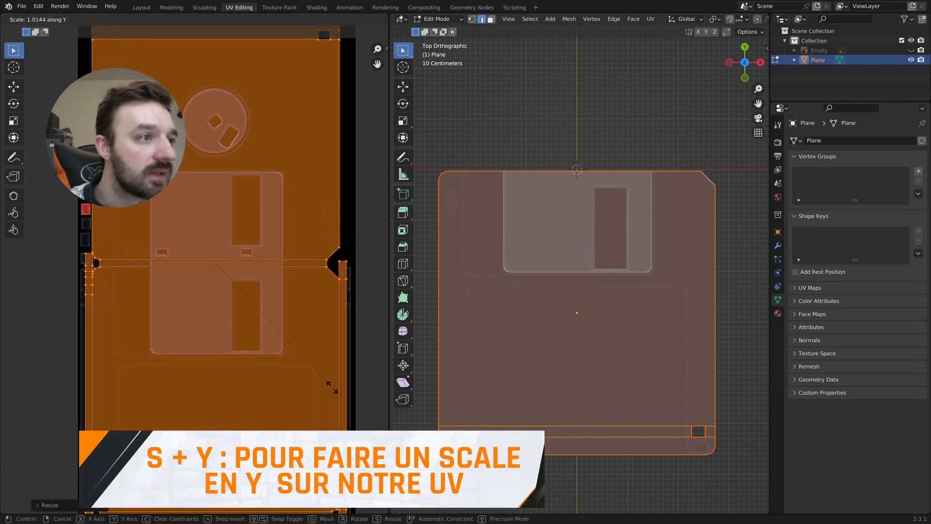
pyautogui.click(332, 388)
# Scale the UV layout further by about 1.04 along Y and about 1.01 along X to fit the texture.
pyautogui.keyDown('shift'); pyautogui.scroll(1, 333, 393); pyautogui.keyUp('shift')
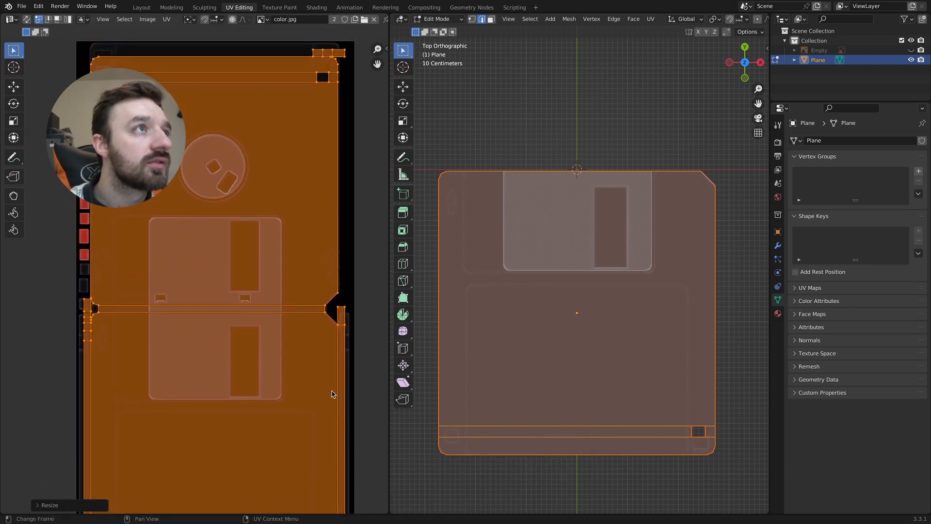
pyautogui.keyDown('shift'); pyautogui.scroll(-3, 333, 394); pyautogui.keyUp('shift')
pyautogui.press('s')
pyautogui.press('y')
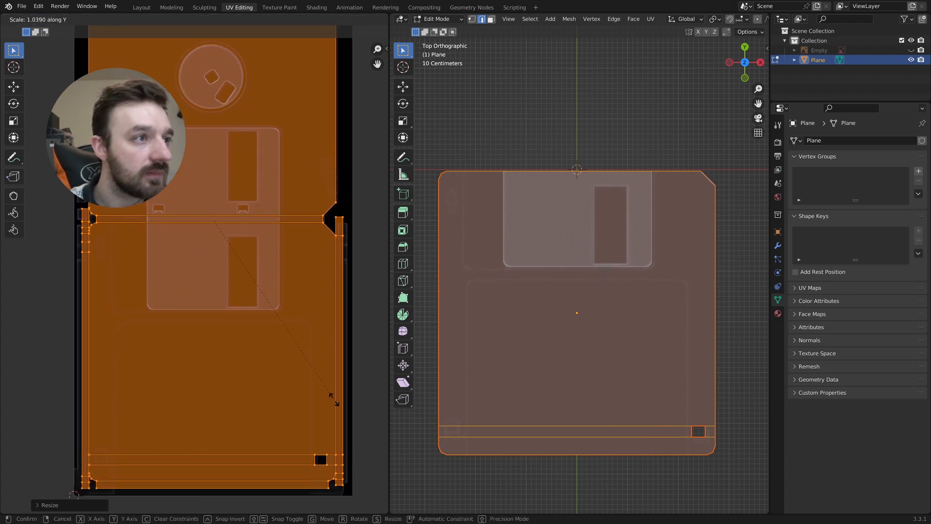
pyautogui.click(333, 402)
pyautogui.press('s')
pyautogui.press('x')
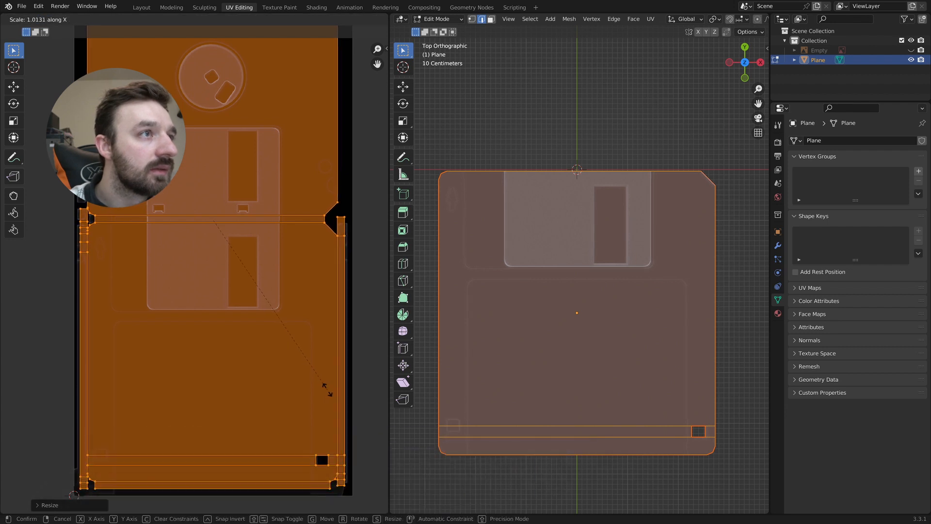
pyautogui.click(328, 390)
# Leave Edit Mode and examine how the texture fits the disk, especially around the small square hole.
pyautogui.moveTo(305, 366); pyautogui.dragTo(280, 503, button='middle')
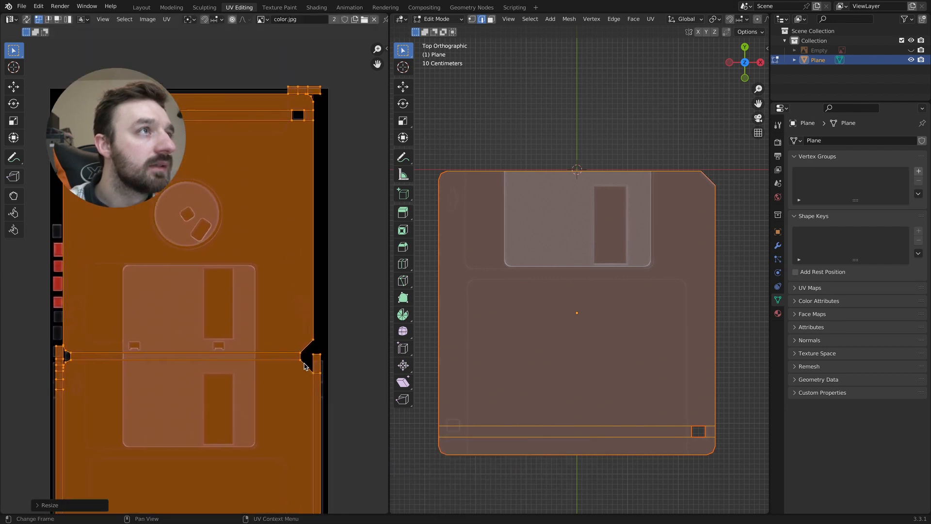
pyautogui.press('Tab')
pyautogui.moveTo(600, 374); pyautogui.dragTo(603, 376, button='middle')
pyautogui.moveTo(744, 346)
pyautogui.mouseDown(button='middle')
pyautogui.moveTo(750, 337)
pyautogui.moveTo(740, 337)
pyautogui.mouseUp(button='middle')
pyautogui.click(750, 336)
pyautogui.moveTo(710, 425); pyautogui.dragTo(698, 377, button='middle')
pyautogui.press('KP_7')
pyautogui.keyDown('shift'); pyautogui.moveTo(715, 490); pyautogui.dragTo(699, 225, button='middle'); pyautogui.keyUp('shift')
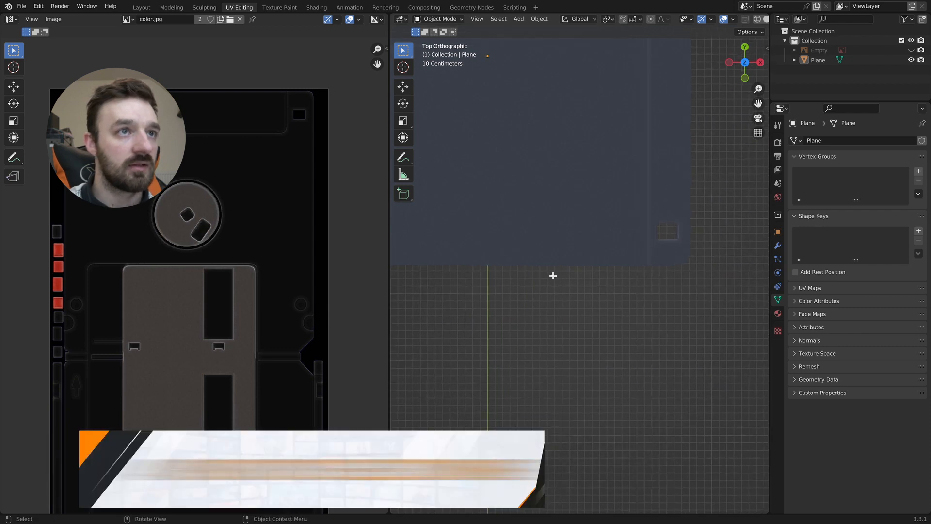
# In face selection, move the small strip island above the layout and the small side face at its middle off the texture.
pyautogui.press('Tab')
pyautogui.press('a')
pyautogui.press('3')
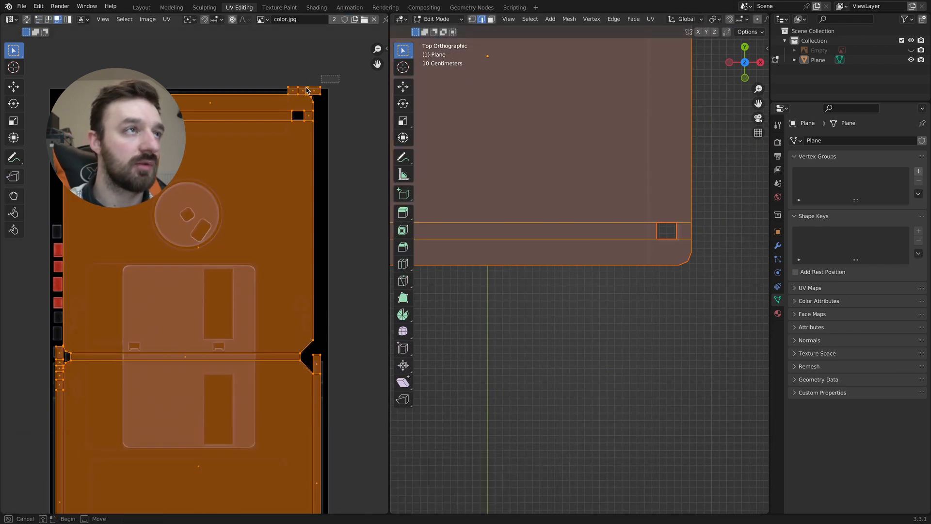
pyautogui.click(295, 92)
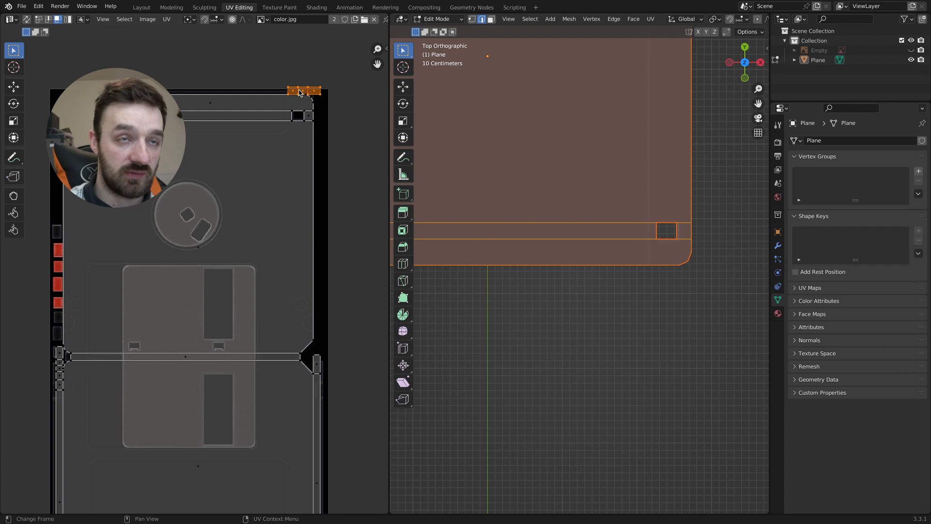
pyautogui.keyDown('ctrl'); pyautogui.scroll(2, 300, 92); pyautogui.keyUp('ctrl')
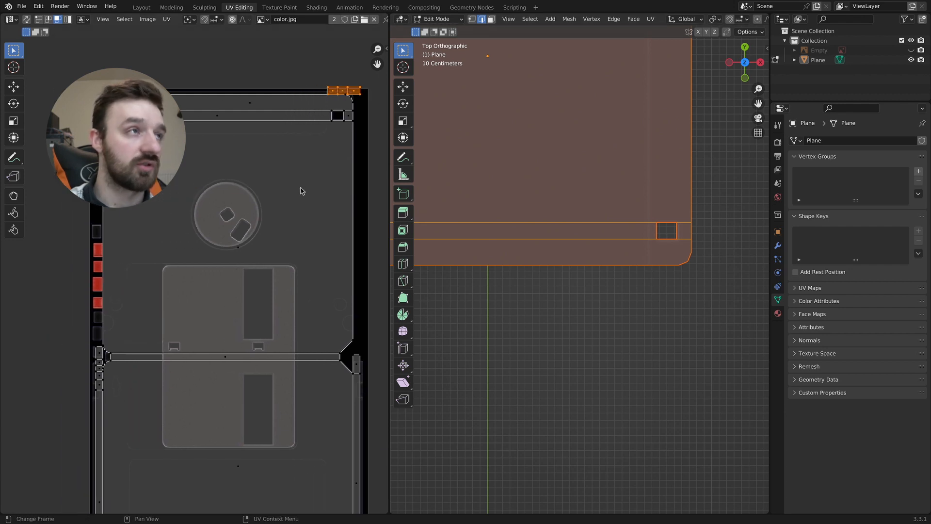
pyautogui.press('g')
pyautogui.click(38, 167)
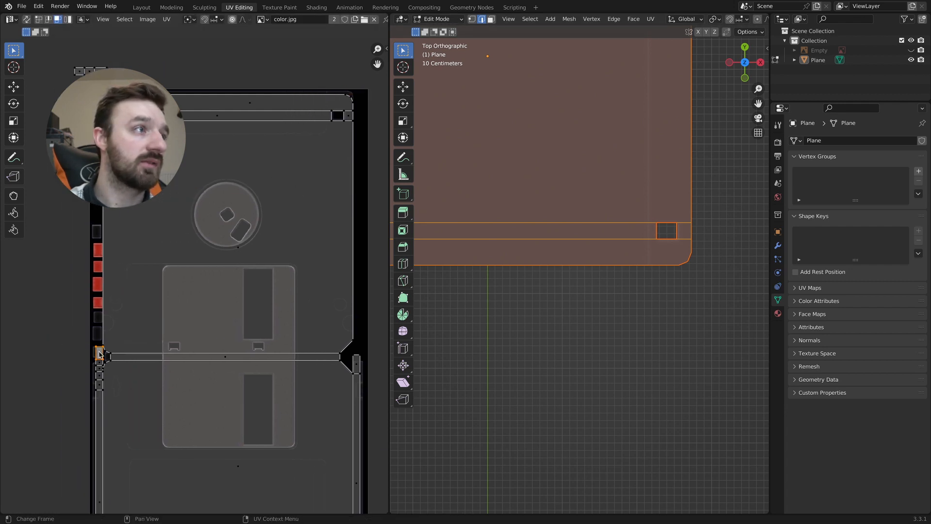
pyautogui.press('g')
pyautogui.click(59, 88)
# Select all UVs and move them about 0.003 along X to align the square hole with the one in the texture.
pyautogui.press('a')
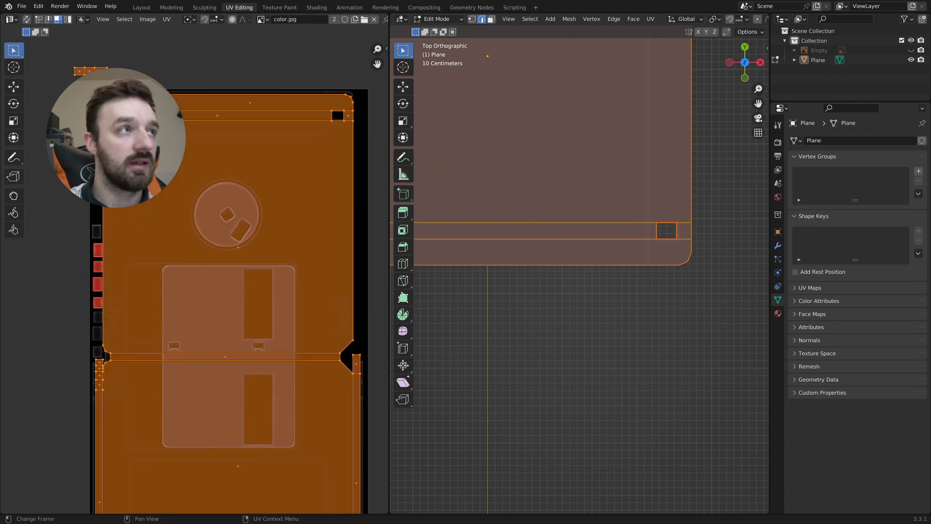
pyautogui.moveTo(310, 422); pyautogui.dragTo(311, 273, button='middle')
pyautogui.scroll(2, 334, 412)
pyautogui.scroll(-2, 334, 406)
pyautogui.keyDown('ctrl'); pyautogui.hscroll(4, 332, 401); pyautogui.keyUp('ctrl')
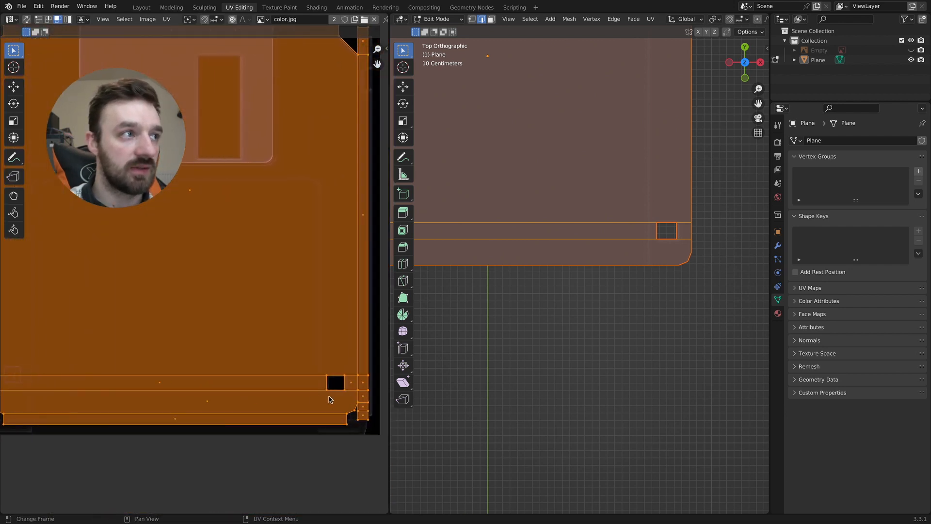
pyautogui.scroll(3, 261, 401)
pyautogui.keyDown('ctrl'); pyautogui.scroll(3, 260, 401); pyautogui.keyUp('ctrl')
pyautogui.scroll(-5, 299, 403)
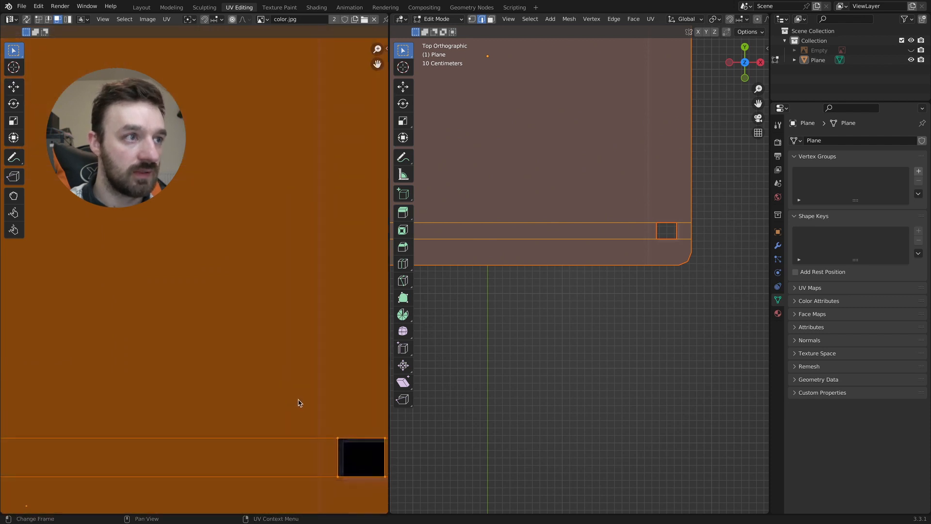
pyautogui.hscroll(2, 301, 403)
pyautogui.keyDown('shift'); pyautogui.scroll(-1, 302, 402); pyautogui.keyUp('shift')
pyautogui.keyDown('ctrl'); pyautogui.hscroll(1, 310, 404); pyautogui.keyUp('ctrl')
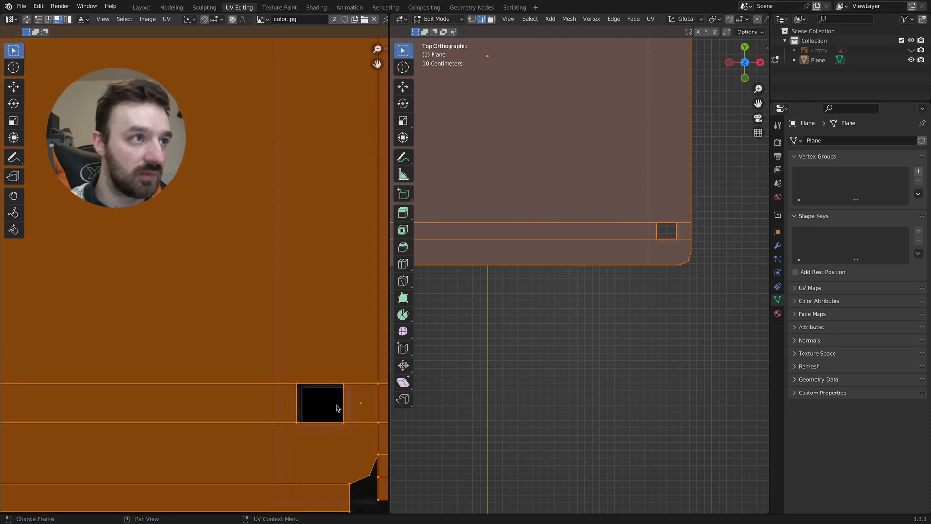
pyautogui.press('g')
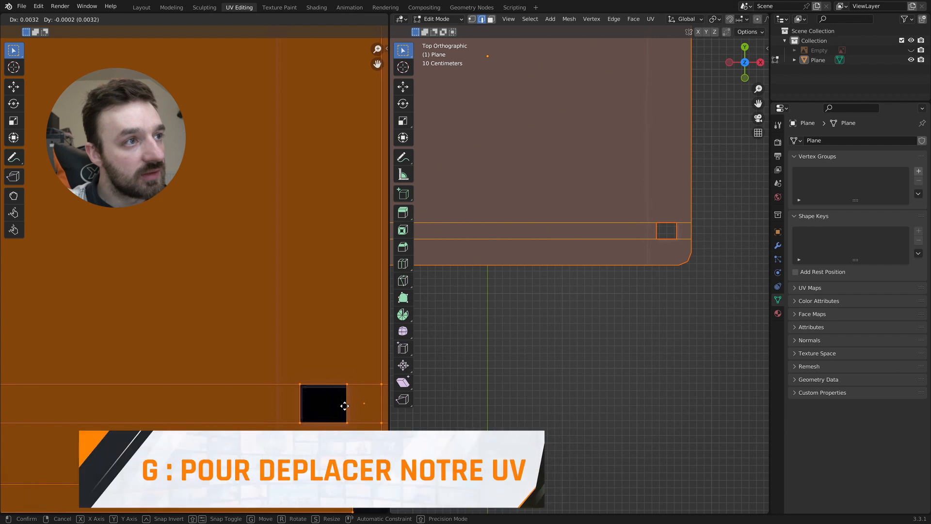
pyautogui.click(346, 405)
# Scale the whole UV layout to about 0.99 and move it by about 0.003 in X and -0.003 in Y.
pyautogui.scroll(-5, 297, 385)
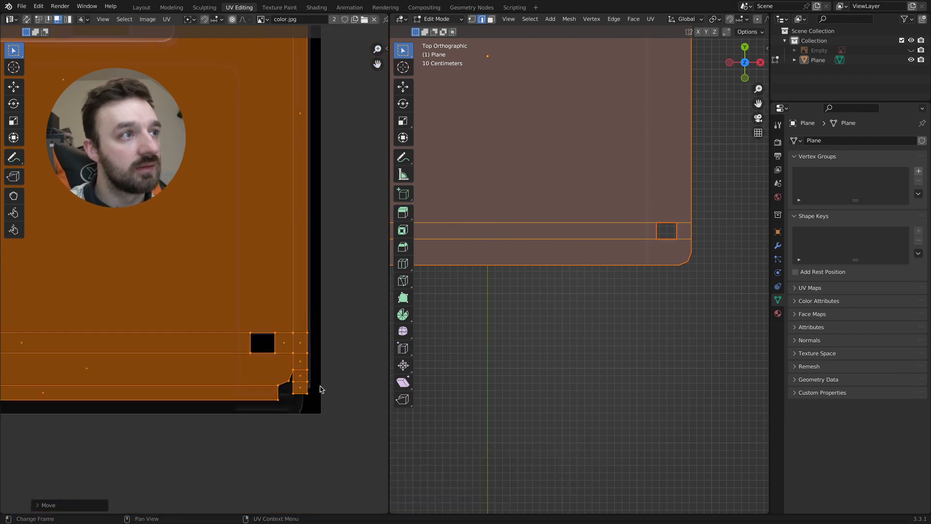
pyautogui.keyDown('shift'); pyautogui.scroll(6, 245, 372); pyautogui.keyUp('shift')
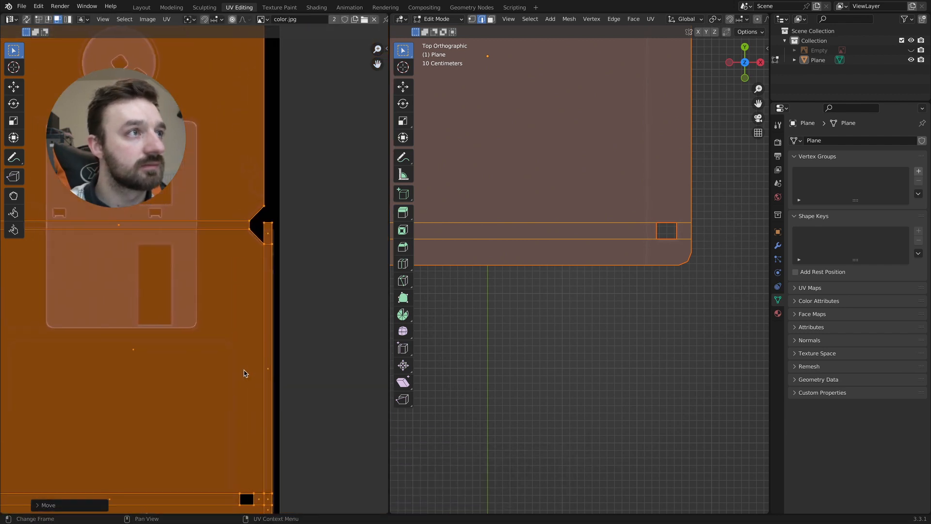
pyautogui.keyDown('ctrl'); pyautogui.hscroll(-3, 245, 375); pyautogui.keyUp('ctrl')
pyautogui.press('s')
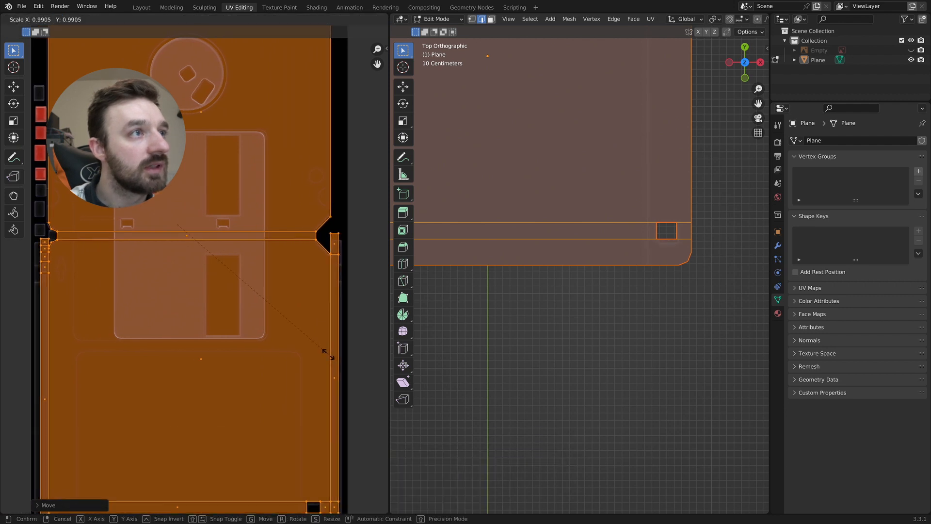
pyautogui.click(330, 356)
pyautogui.keyDown('shift'); pyautogui.scroll(-2, 325, 352); pyautogui.keyUp('shift')
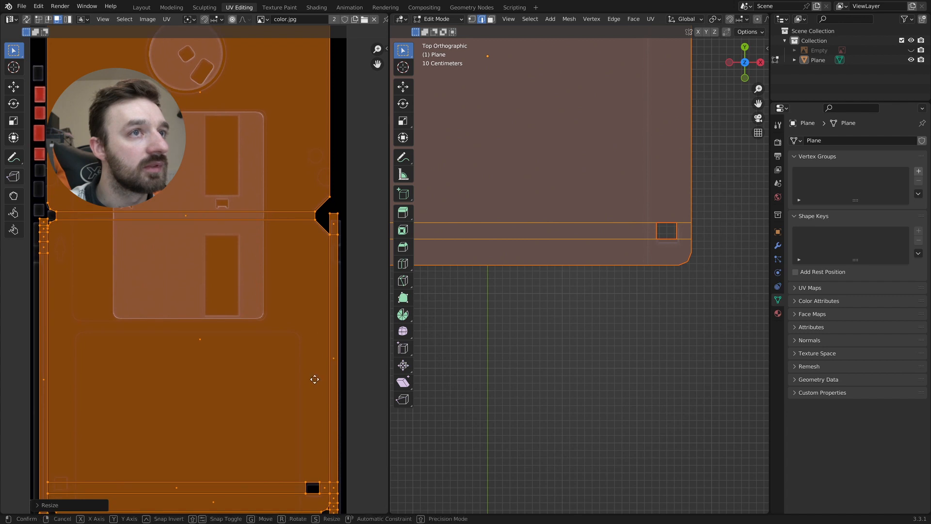
pyautogui.press('g')
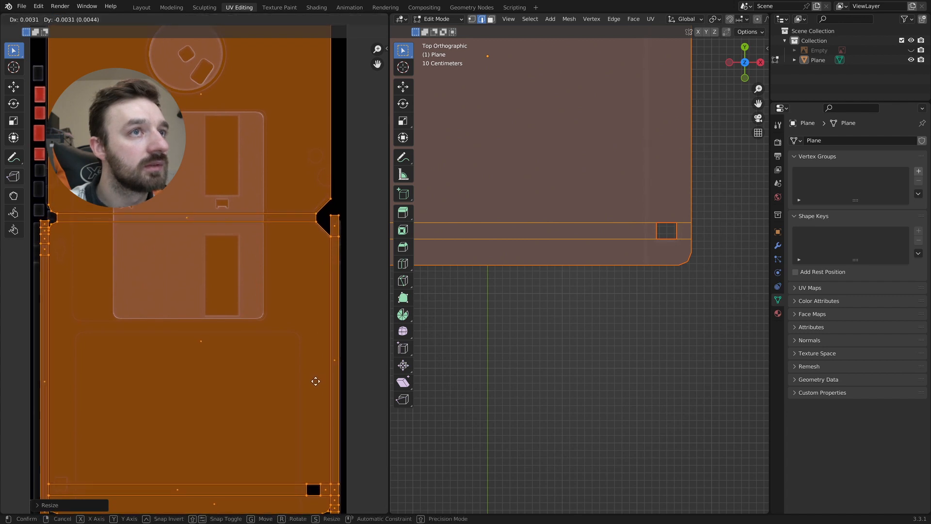
pyautogui.click(316, 382)
# Examine from above how the texture fits the disk, then select all of its UVs in Edit Mode.
pyautogui.moveTo(541, 265); pyautogui.dragTo(550, 262, button='middle')
pyautogui.press('Tab')
pyautogui.press('KP_7')
pyautogui.press('KP_7')
pyautogui.press('Tab')
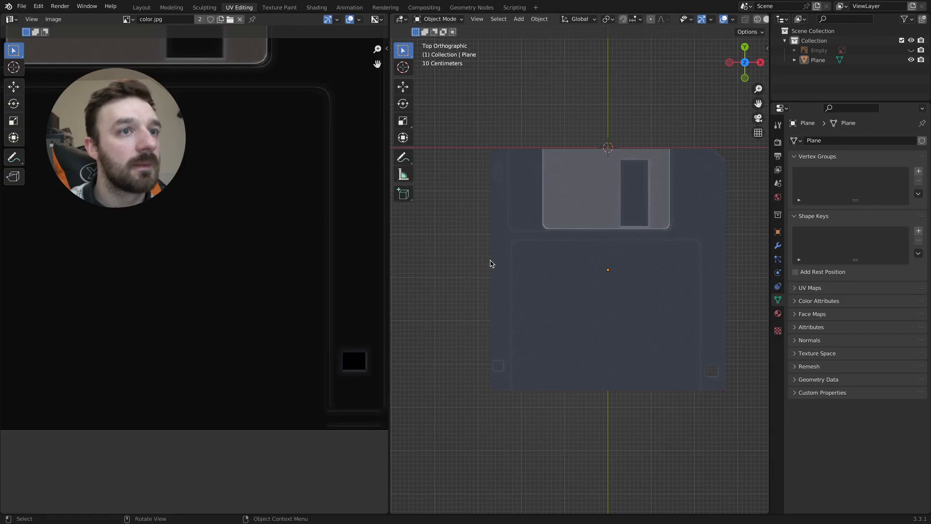
pyautogui.press('Tab')
pyautogui.press('a')
pyautogui.scroll(-4, 271, 283)
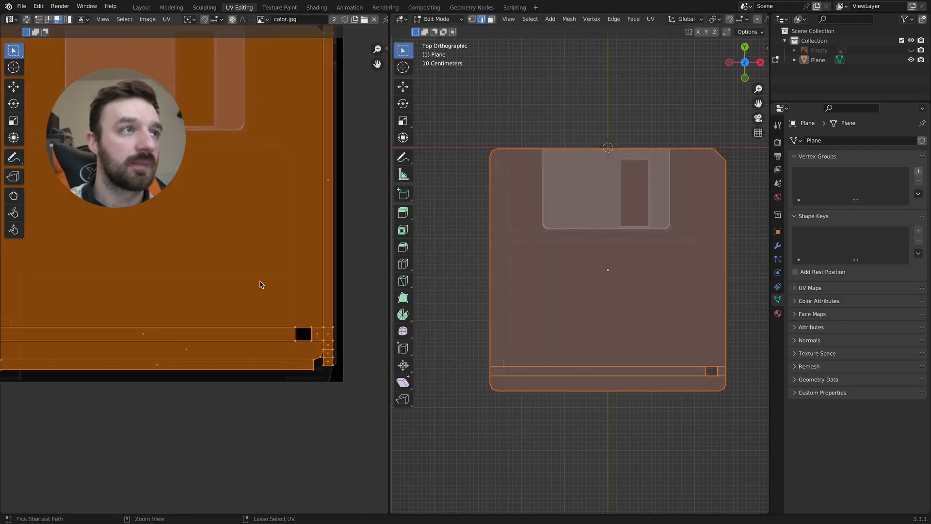
pyautogui.scroll(5, 278, 279)
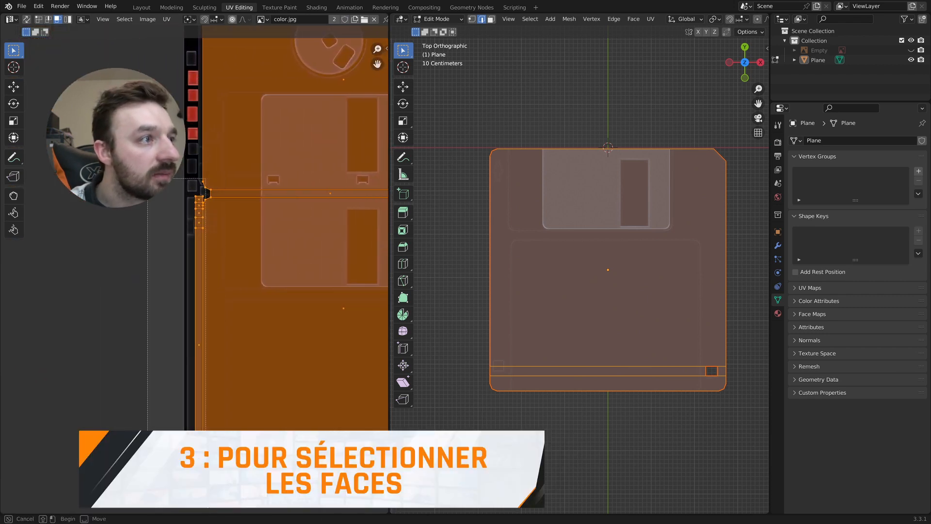
# In face selection, move the long narrow side strip beside the layout by about -0.02 along X onto its texture strip.
pyautogui.click(201, 455)
pyautogui.scroll(2, 160, 334)
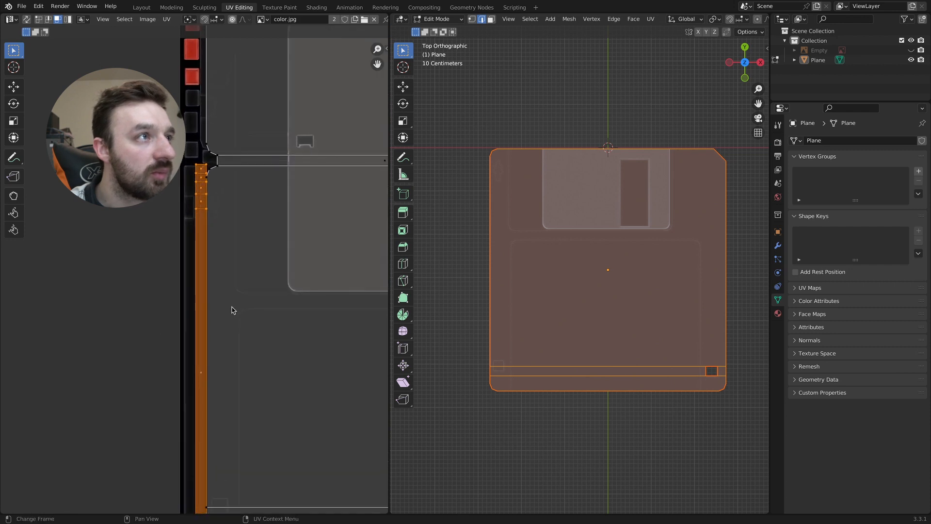
pyautogui.press('g')
pyautogui.press('x')
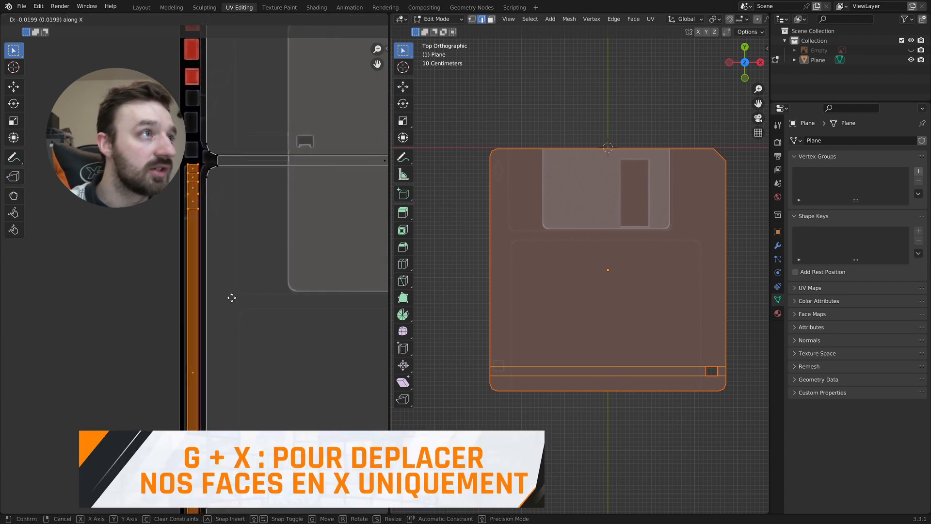
pyautogui.click(231, 299)
pyautogui.moveTo(219, 357); pyautogui.dragTo(218, 282, button='middle')
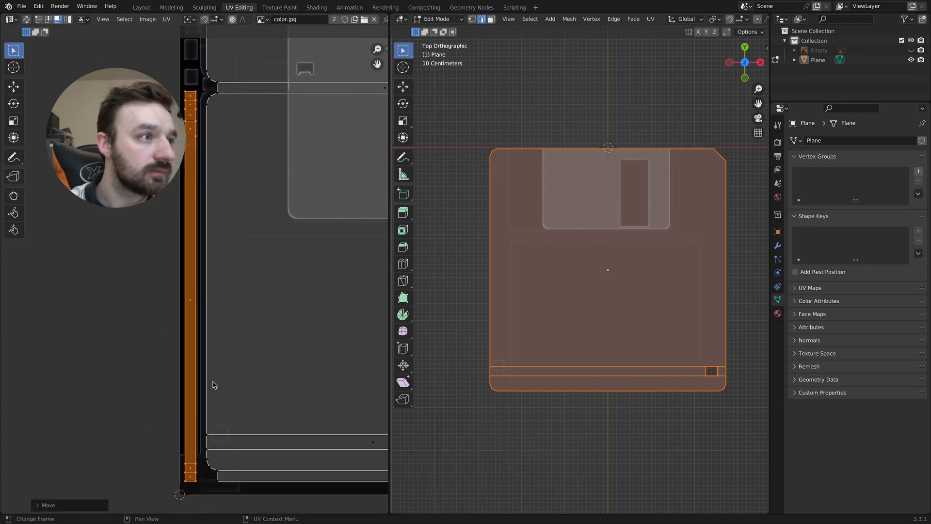
# Try to move the vertices at the long side strip's lower end up along Y.
pyautogui.moveTo(211, 388); pyautogui.dragTo(210, 394, button='middle')
pyautogui.press('1')
pyautogui.moveTo(172, 466); pyautogui.dragTo(198, 492)
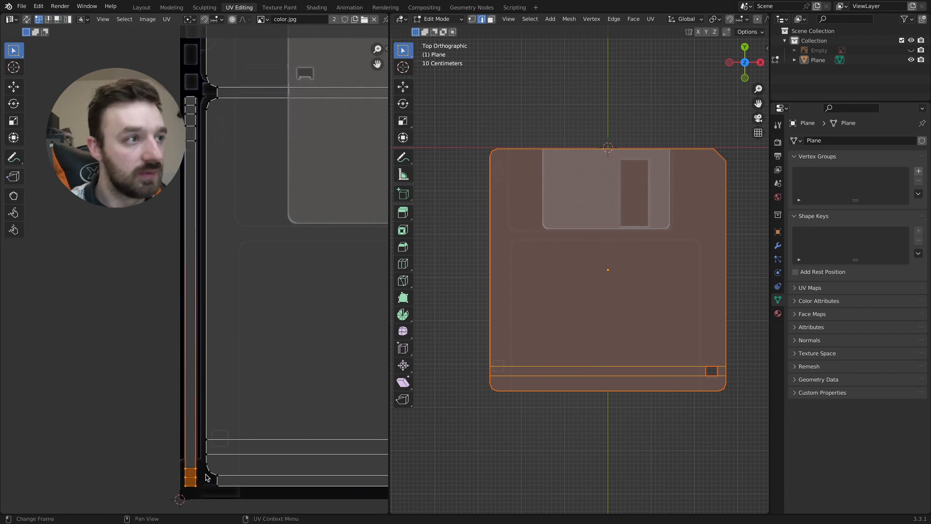
pyautogui.press('g')
pyautogui.press('y')
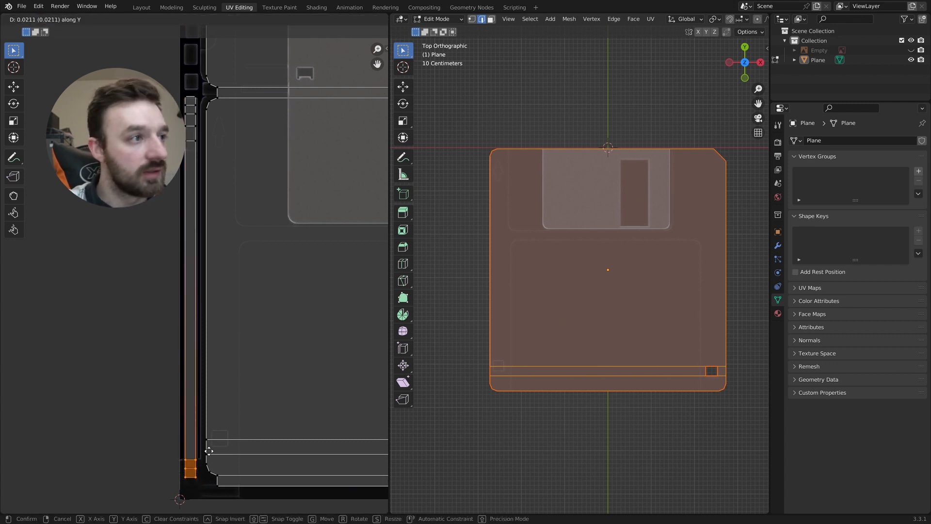
pyautogui.click(206, 437)
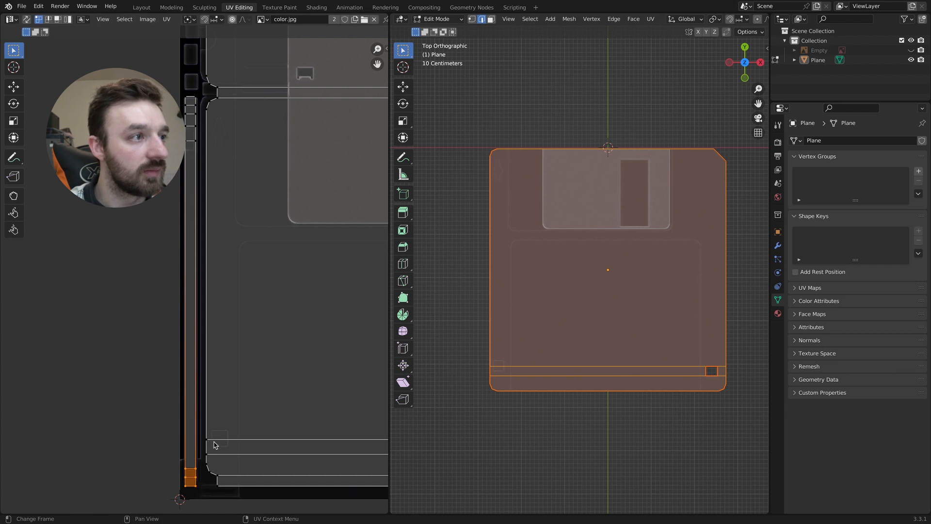
# Move the vertices at the long side strip's upper end along Y to match the end of its texture strip.
pyautogui.moveTo(212, 403); pyautogui.dragTo(212, 447, button='middle')
pyautogui.moveTo(175, 133); pyautogui.dragTo(200, 146)
pyautogui.moveTo(182, 162)
pyautogui.keyDown('ctrl'); pyautogui.mouseDown(button='middle')
pyautogui.moveTo(180, 111)
pyautogui.moveTo(177, 150)
pyautogui.mouseUp(button='middle'); pyautogui.keyUp('ctrl')
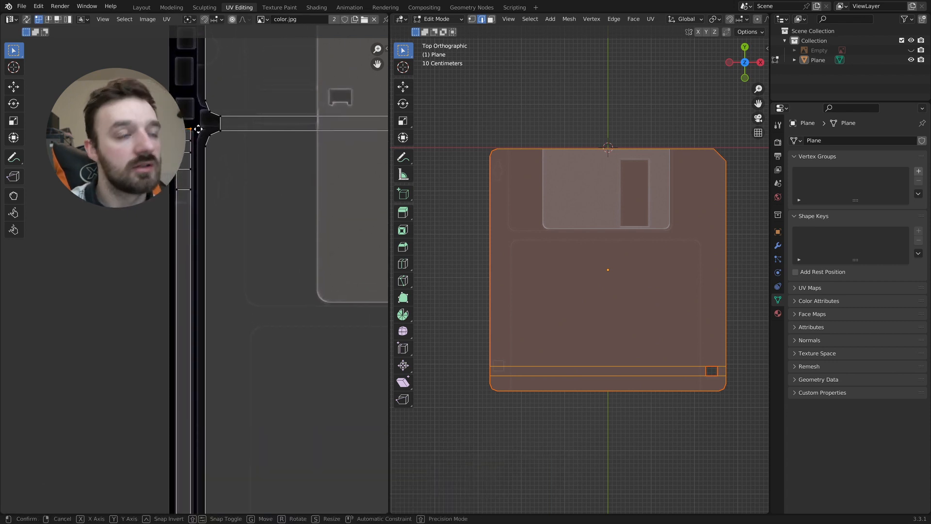
pyautogui.press('g')
pyautogui.press('y')
pyautogui.click(201, 131)
# In face selection, rotate the small strip island above the layout by 90° and move it beside the texture's column of small rectangles.
pyautogui.keyDown('ctrl'); pyautogui.moveTo(192, 277); pyautogui.dragTo(201, 466, button='middle'); pyautogui.keyUp('ctrl')
pyautogui.press('3')
pyautogui.keyDown('ctrl'); pyautogui.moveTo(201, 466); pyautogui.dragTo(201, 505, button='middle'); pyautogui.keyUp('ctrl')
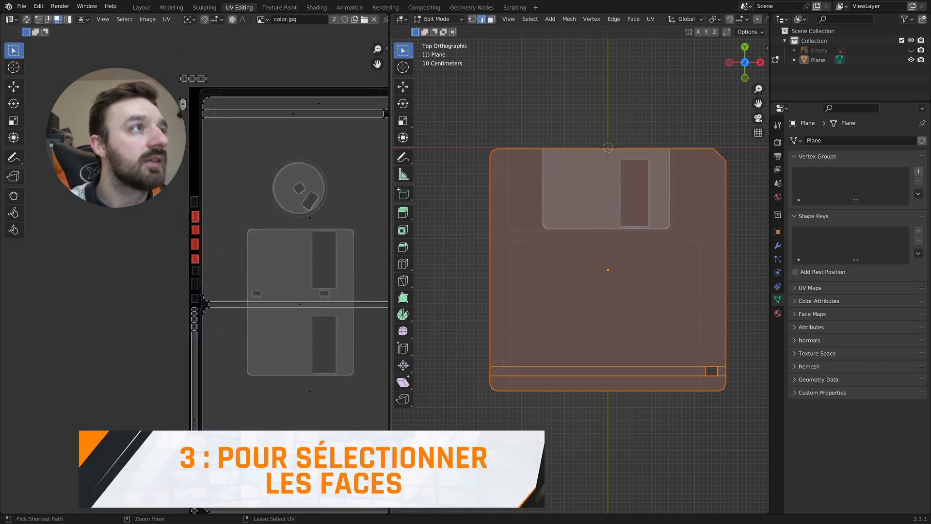
pyautogui.moveTo(212, 72); pyautogui.dragTo(175, 85)
pyautogui.press('r')
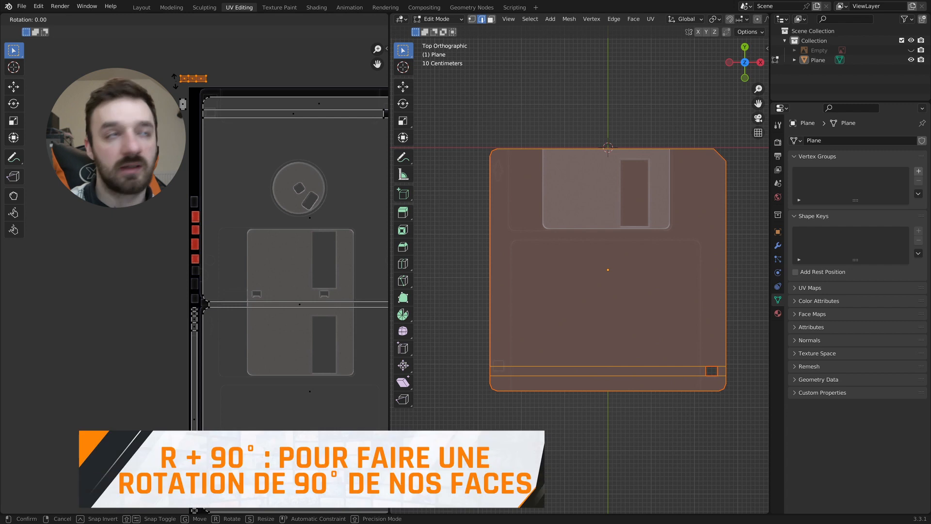
pyautogui.press('9')
pyautogui.press('0')
pyautogui.press('Return')
pyautogui.press('g')
pyautogui.click(168, 256)
pyautogui.scroll(2, 169, 256)
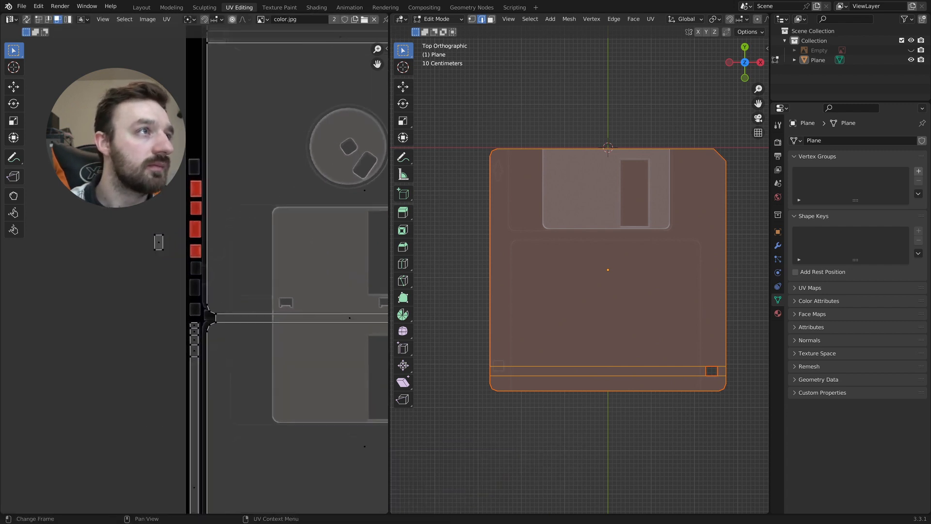
# Move the first small side islands one by one onto separate dark rectangles in the texture's narrow column.
pyautogui.press('g')
pyautogui.click(219, 316)
pyautogui.press('g')
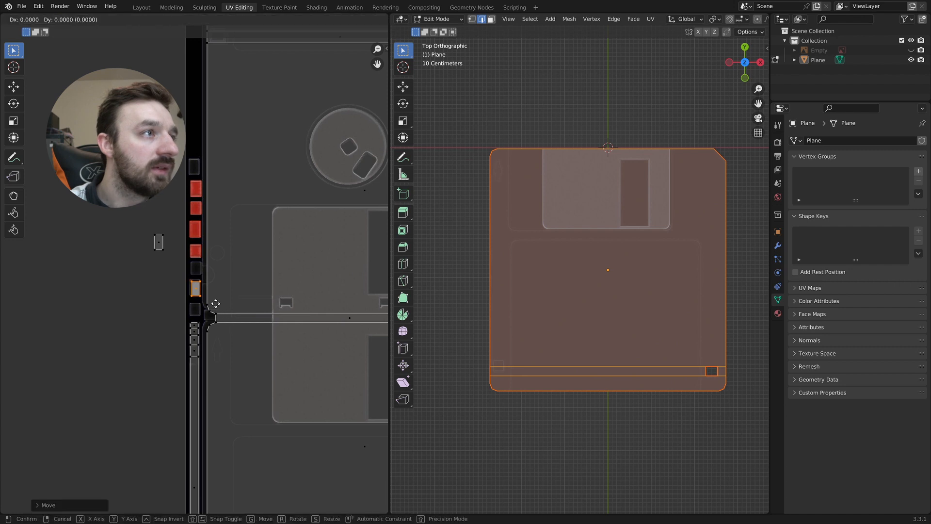
pyautogui.click(182, 177)
pyautogui.press('g')
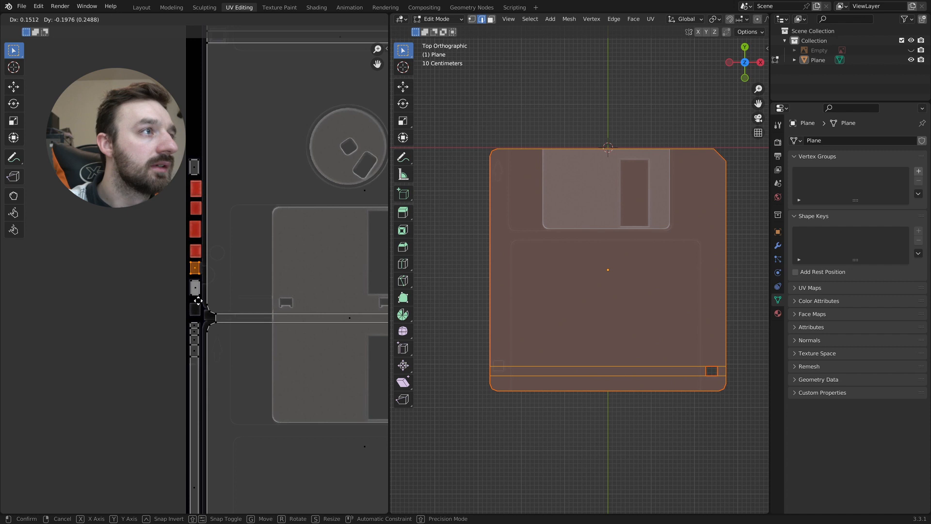
pyautogui.click(198, 300)
# Move the last small side island onto the remaining dark rectangle of the texture's narrow column.
pyautogui.moveTo(212, 308); pyautogui.dragTo(224, 317)
pyautogui.press('g')
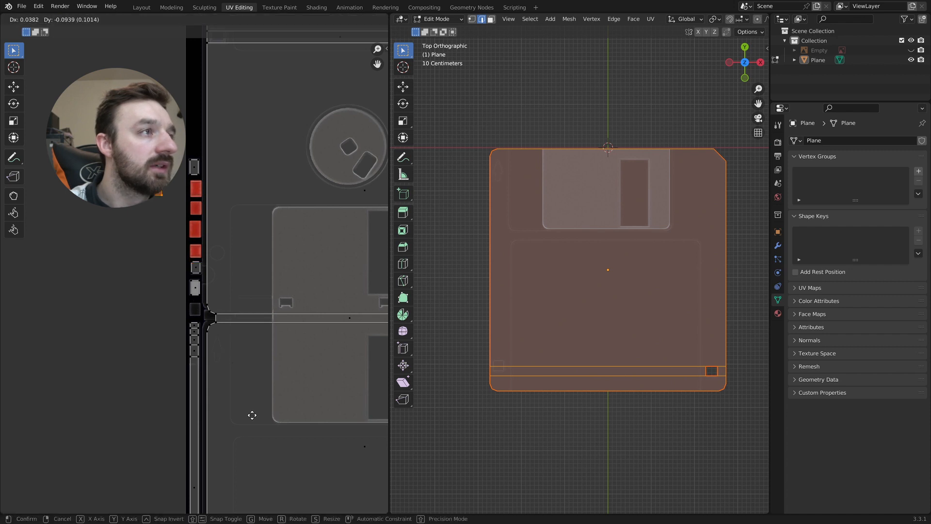
pyautogui.click(286, 503)
pyautogui.press('g')
pyautogui.click(230, 345)
# Leave Edit Mode and examine the textured edges of the disk from the side.
pyautogui.press('Tab')
pyautogui.moveTo(551, 268); pyautogui.dragTo(566, 260, button='middle')
pyautogui.moveTo(571, 193)
pyautogui.mouseDown(button='middle')
pyautogui.moveTo(582, 192)
pyautogui.moveTo(575, 189)
pyautogui.mouseUp(button='middle')
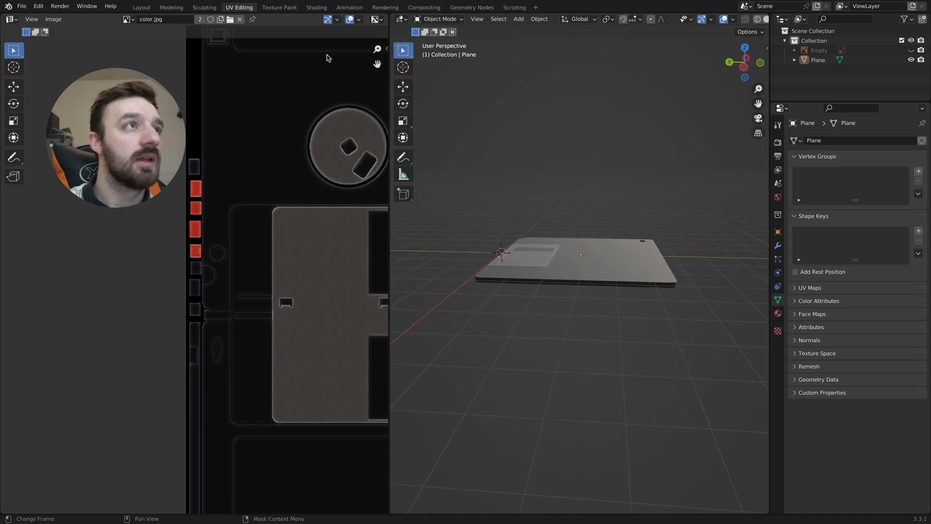
# In the Shading workspace, collapse the color.jpg node and add an Image Texture node below it.
pyautogui.click(316, 7)
pyautogui.click(236, 357)
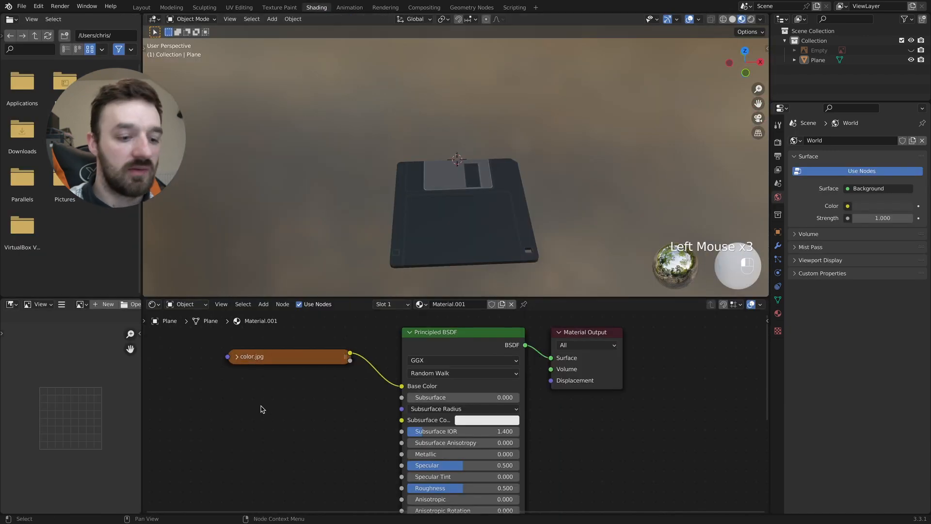
pyautogui.hotkey('shift', 'a')
pyautogui.click(255, 402)
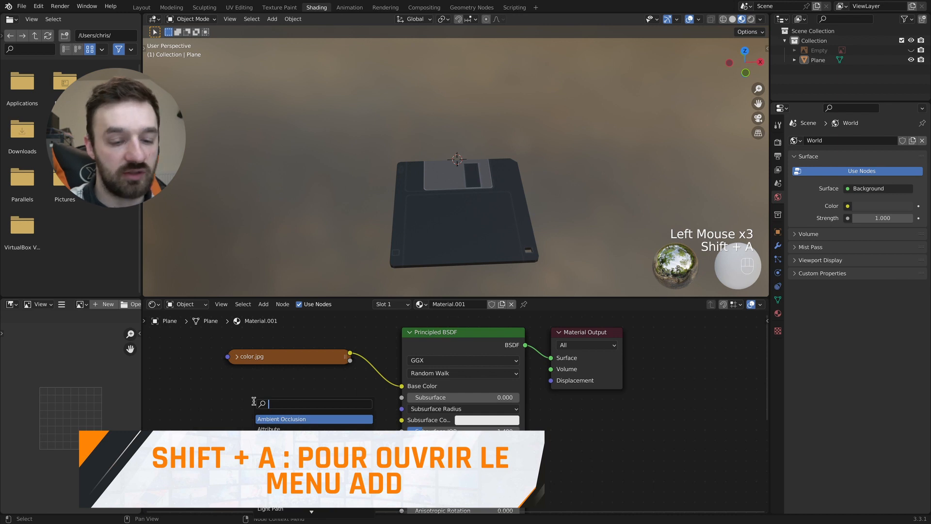
pyautogui.write('ima')
pyautogui.press('Return')
pyautogui.click(204, 370)
pyautogui.keyDown('super'); pyautogui.scroll(-2, 258, 384); pyautogui.keyUp('super')
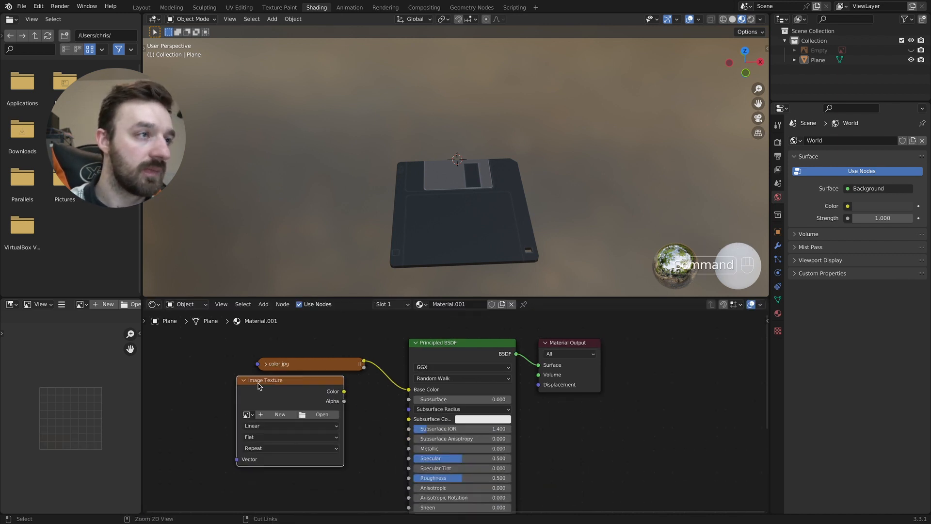
# Duplicate the empty Image Texture node twice and place the copies around the first one.
pyautogui.keyDown('super'); pyautogui.scroll(-1, 258, 385); pyautogui.keyUp('super')
pyautogui.hotkey('shift', 'd')
pyautogui.click(297, 399)
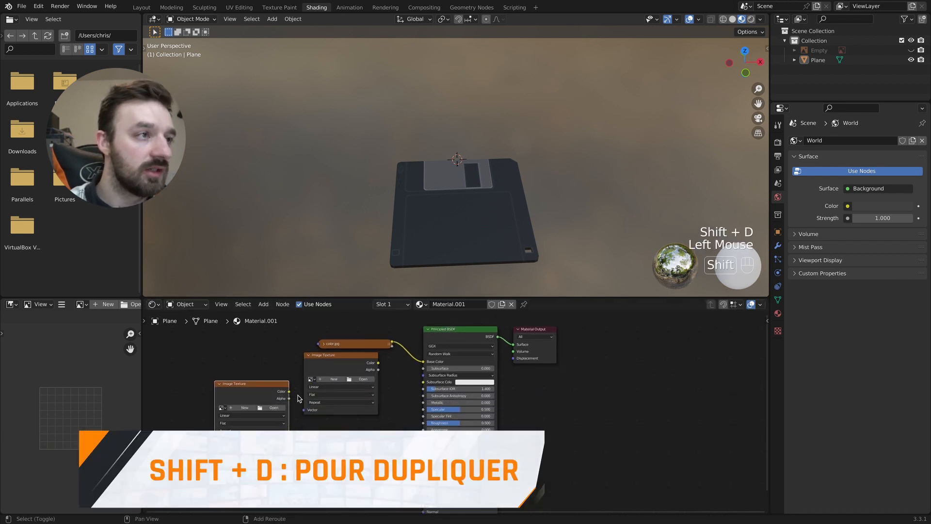
pyautogui.hotkey('shift', 'd')
pyautogui.click(362, 468)
# Load specular.jpg into the first empty texture node, connect its Color to Specular, and collapse it under color.jpg.
pyautogui.click(365, 378)
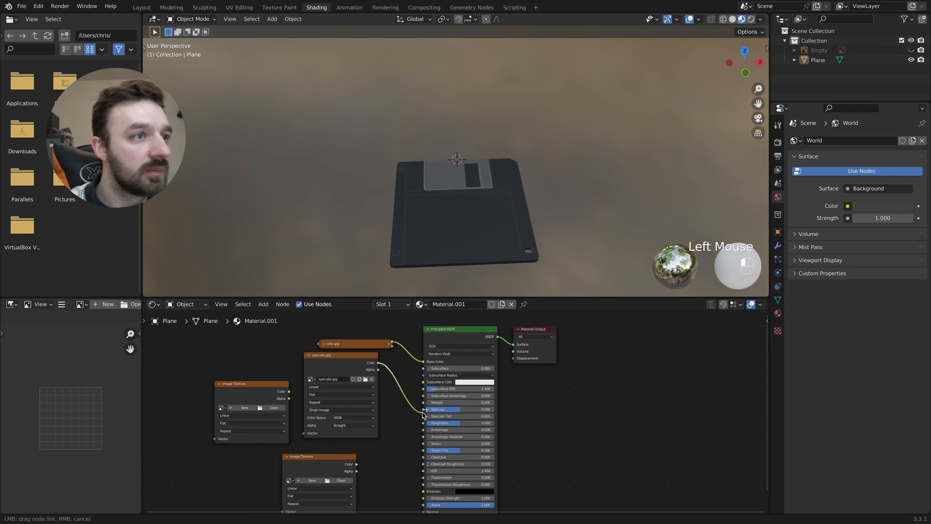
pyautogui.moveTo(427, 413); pyautogui.dragTo(424, 409)
pyautogui.click(307, 355)
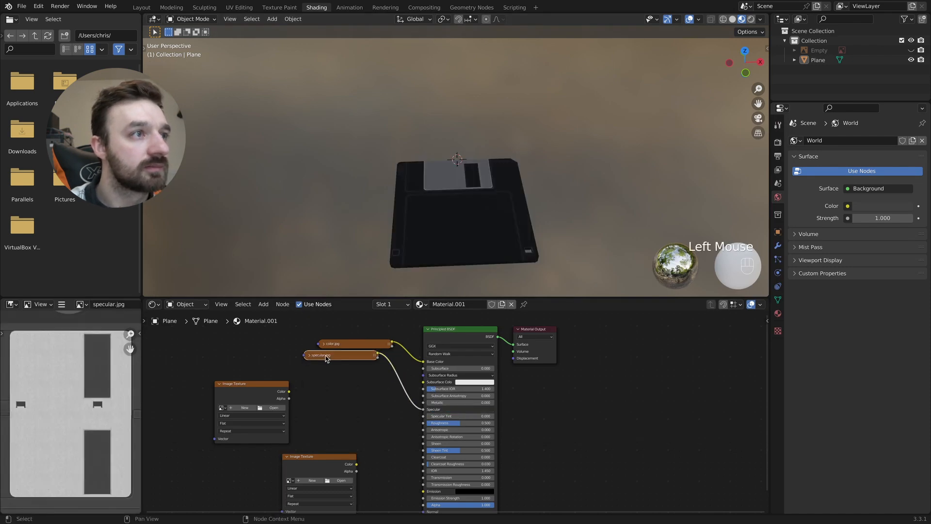
pyautogui.moveTo(326, 359); pyautogui.dragTo(339, 356)
# Load roughness.jpg into the second texture node, connect its Color to Roughness, and collapse it below specular.jpg.
pyautogui.moveTo(254, 384); pyautogui.dragTo(333, 380)
pyautogui.click(352, 403)
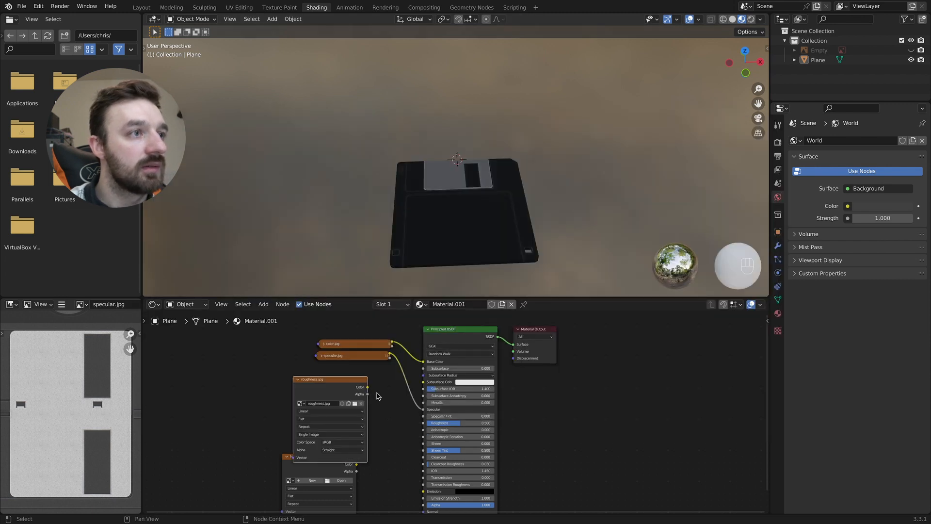
pyautogui.moveTo(422, 423); pyautogui.dragTo(422, 423)
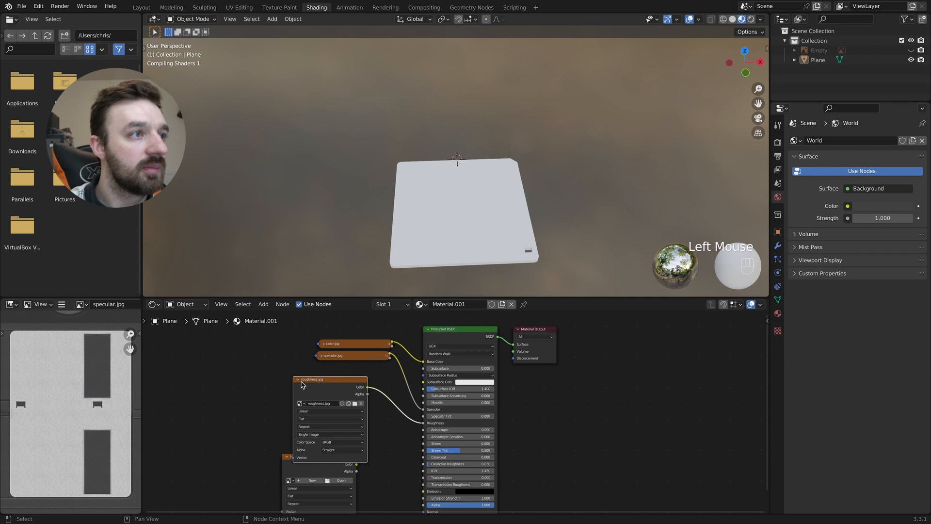
pyautogui.click(297, 379)
pyautogui.moveTo(315, 381); pyautogui.dragTo(335, 370)
# Load normal.jpg into the last texture node, connect its Color to the shader's Normal input, and collapse the node.
pyautogui.scroll(-3, 355, 382)
pyautogui.moveTo(326, 403); pyautogui.dragTo(346, 349)
pyautogui.click(359, 377)
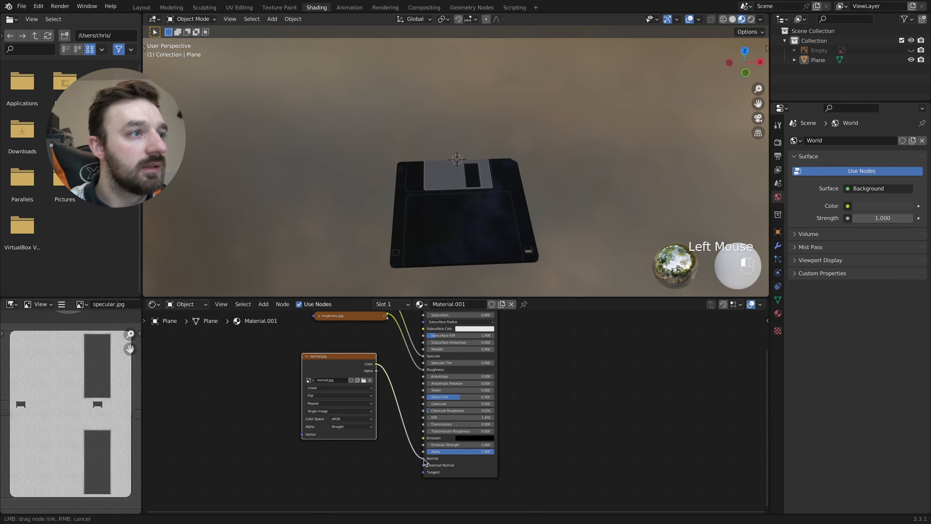
pyautogui.click(306, 356)
# Show the disk in Material Preview in the Layout workspace and inspect its underside.
pyautogui.scroll(5, 557, 234)
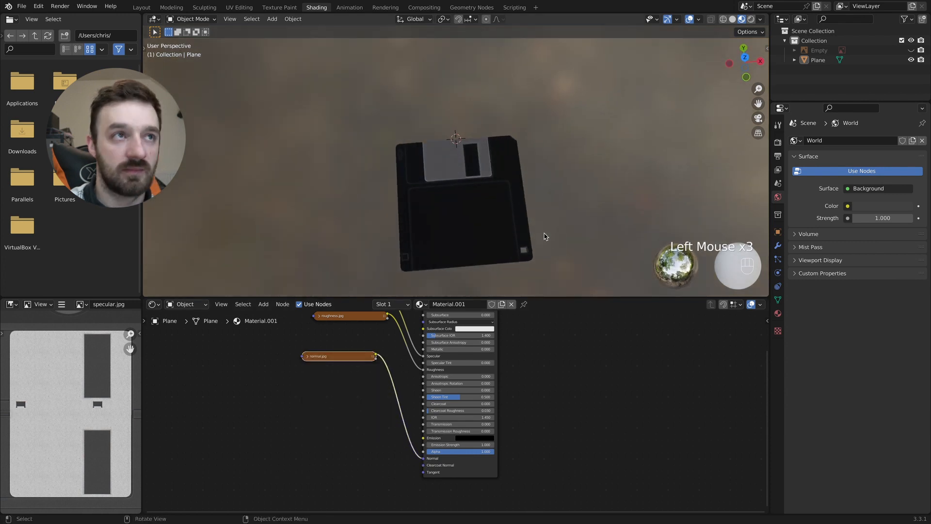
pyautogui.click(144, 8)
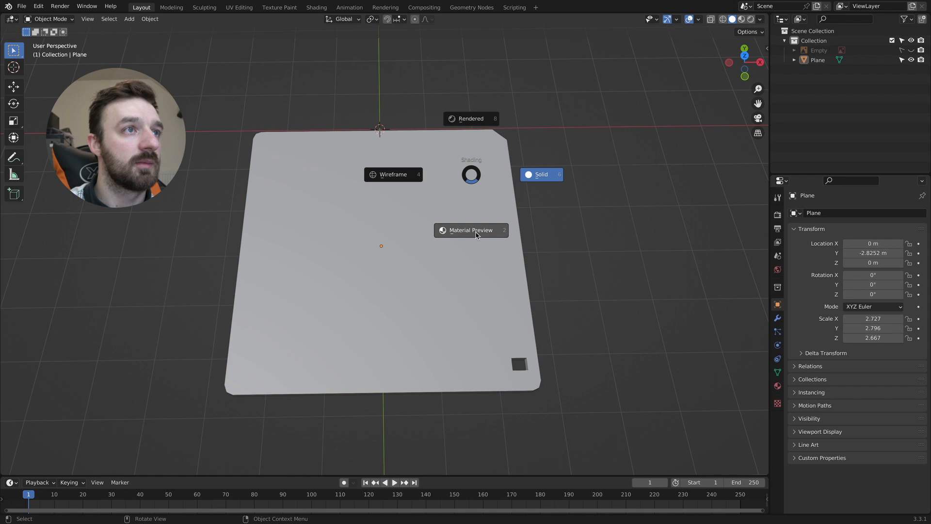
pyautogui.click(475, 234)
pyautogui.moveTo(476, 235); pyautogui.dragTo(476, 235, button='middle')
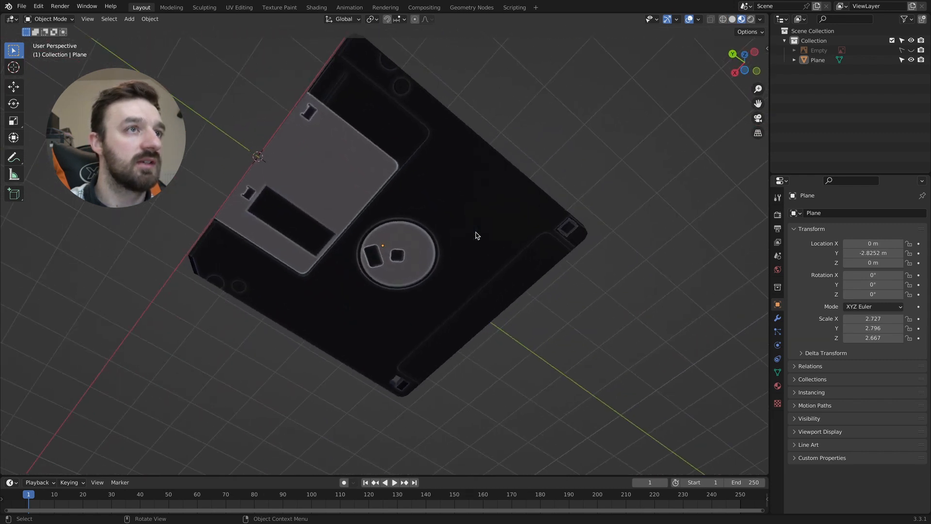